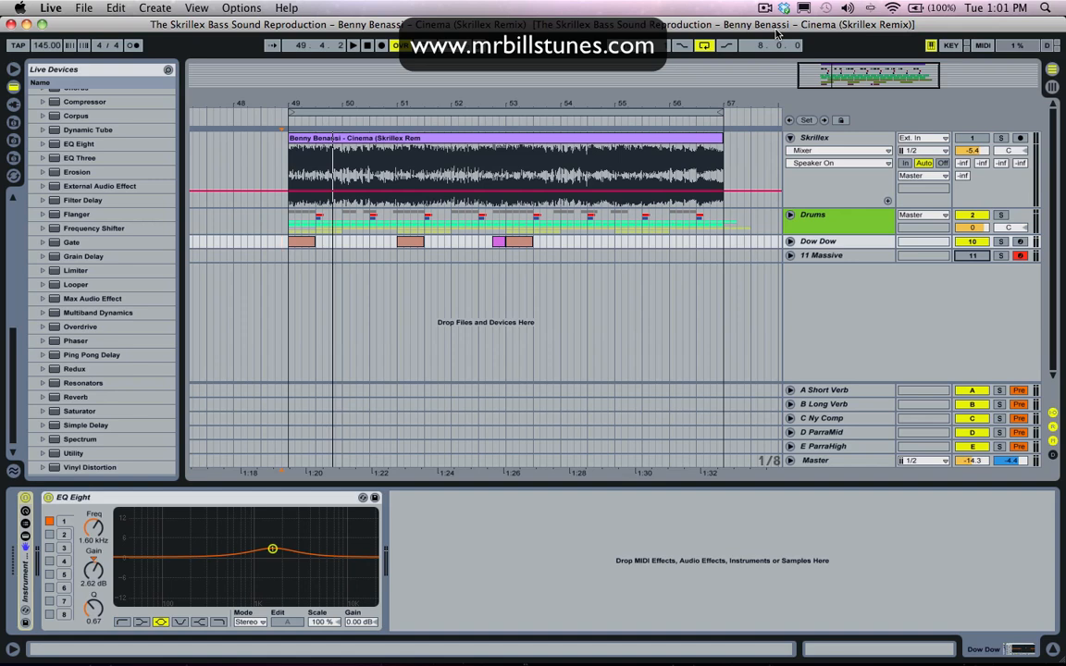
Solo the Dow Dow track, listen to its clip at bar 49, and unsolo the track
key(space)
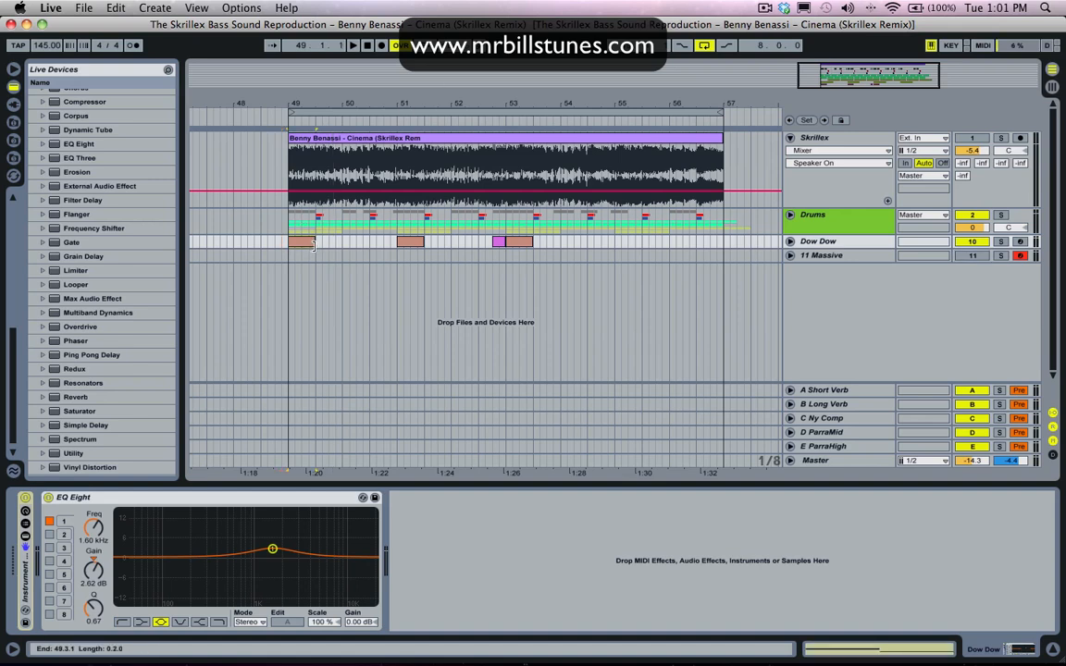
click(999, 243)
key(space)
key(space)
click(1000, 243)
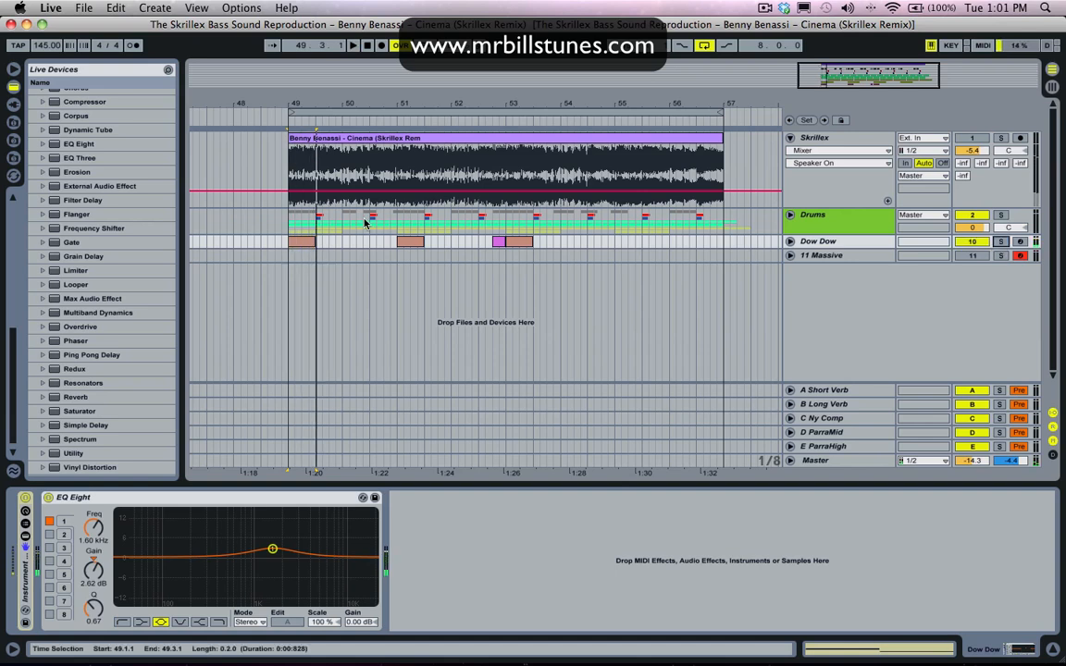
Play the arrangement from bar 49 and compare it with the soloed Skrillex reference track
click(290, 227)
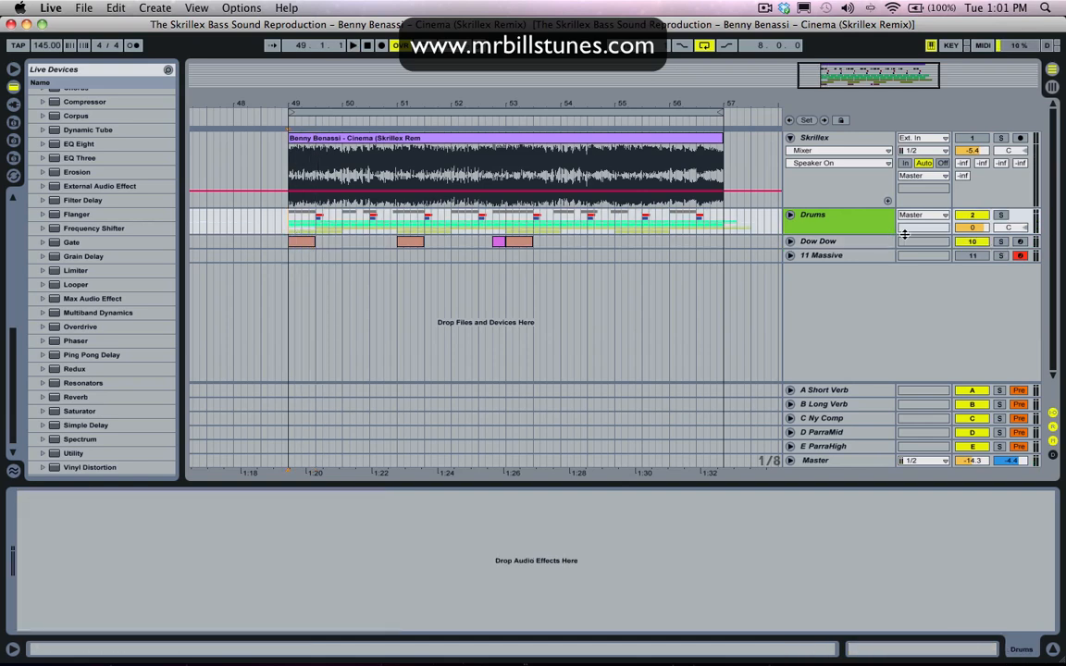
key(space)
key(space)
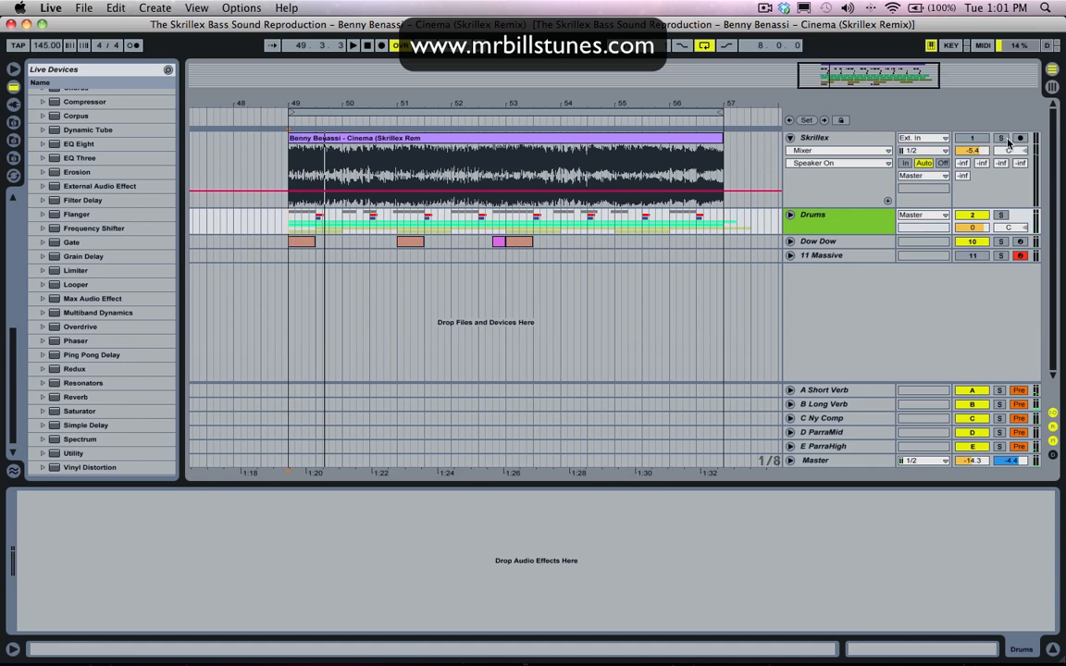
click(1000, 138)
key(space)
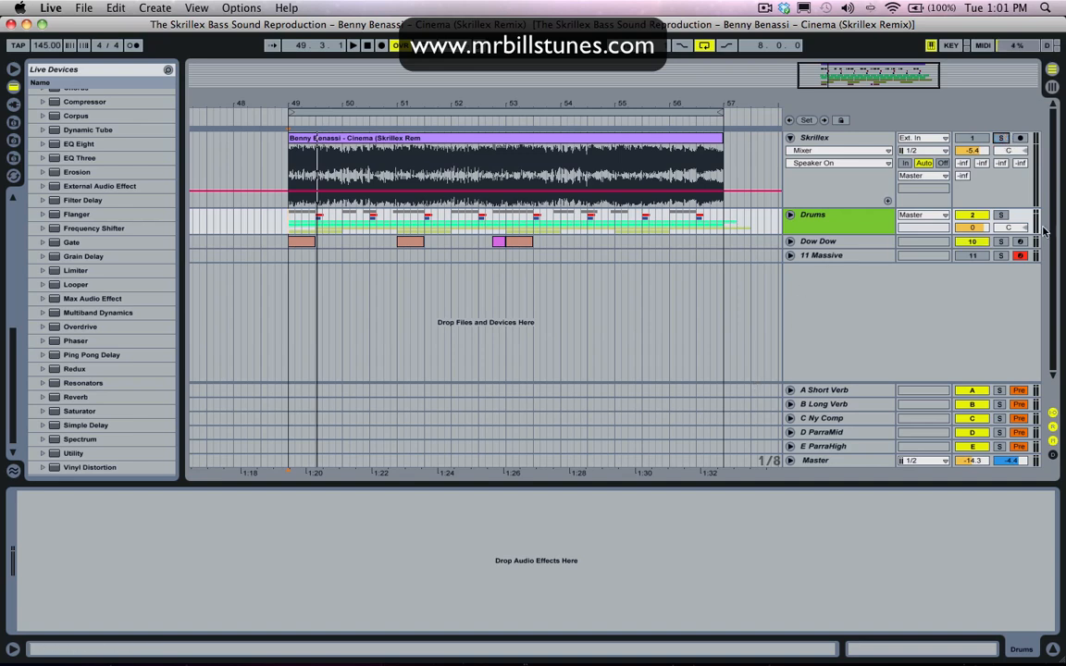
Disarm the Massive track and listen to the soloed Skrillex reference from 49.3.1
click(1020, 257)
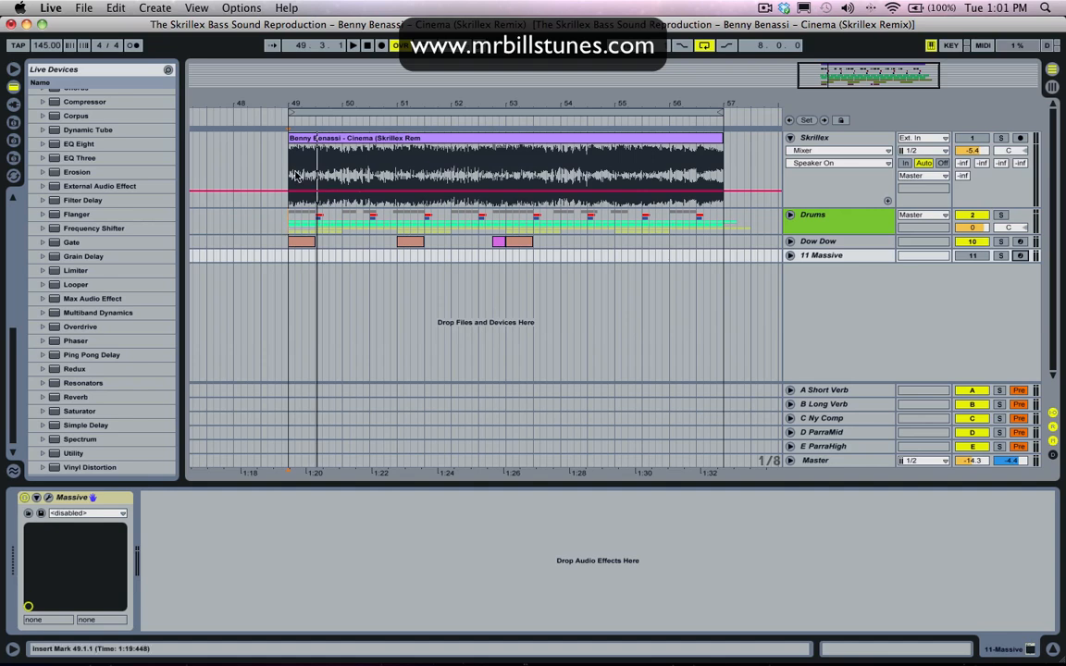
click(1015, 151)
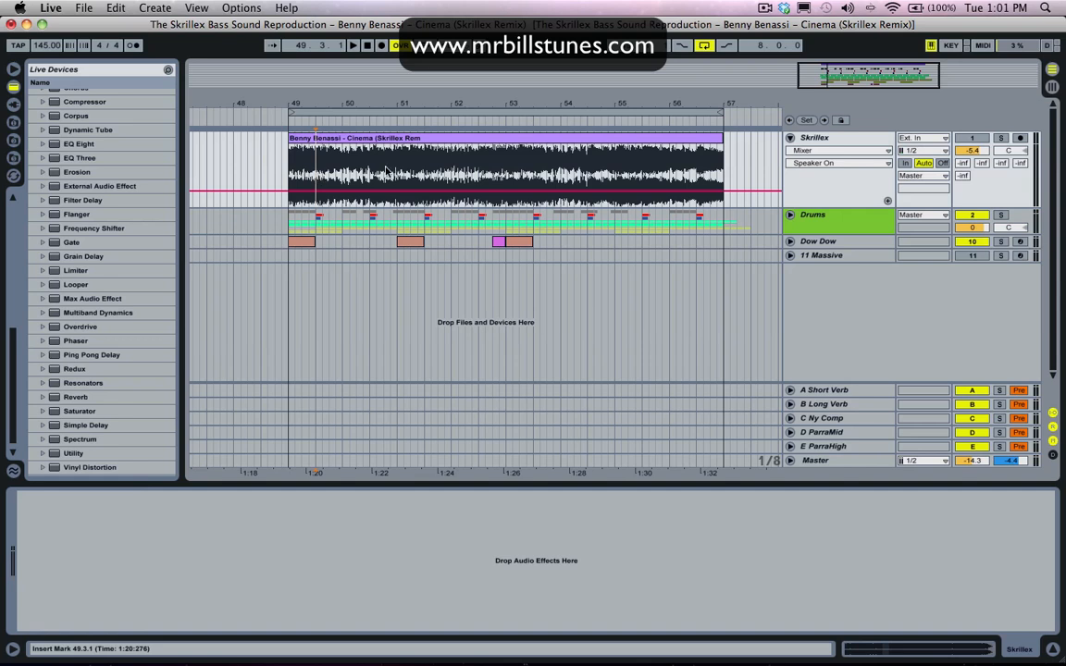
click(1001, 138)
key(space)
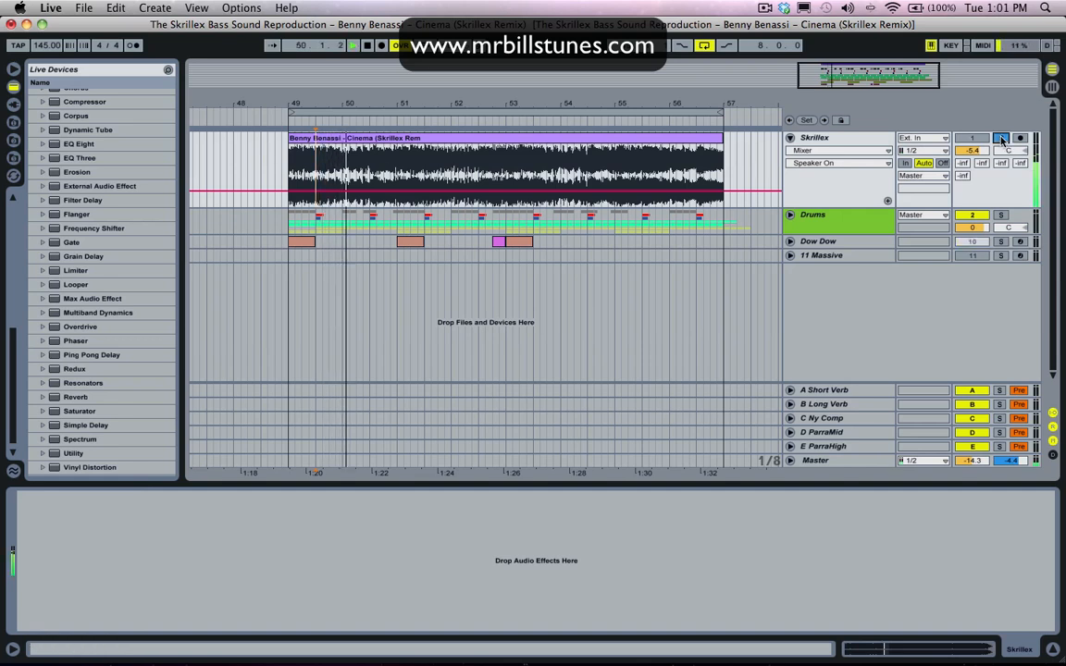
click(1002, 138)
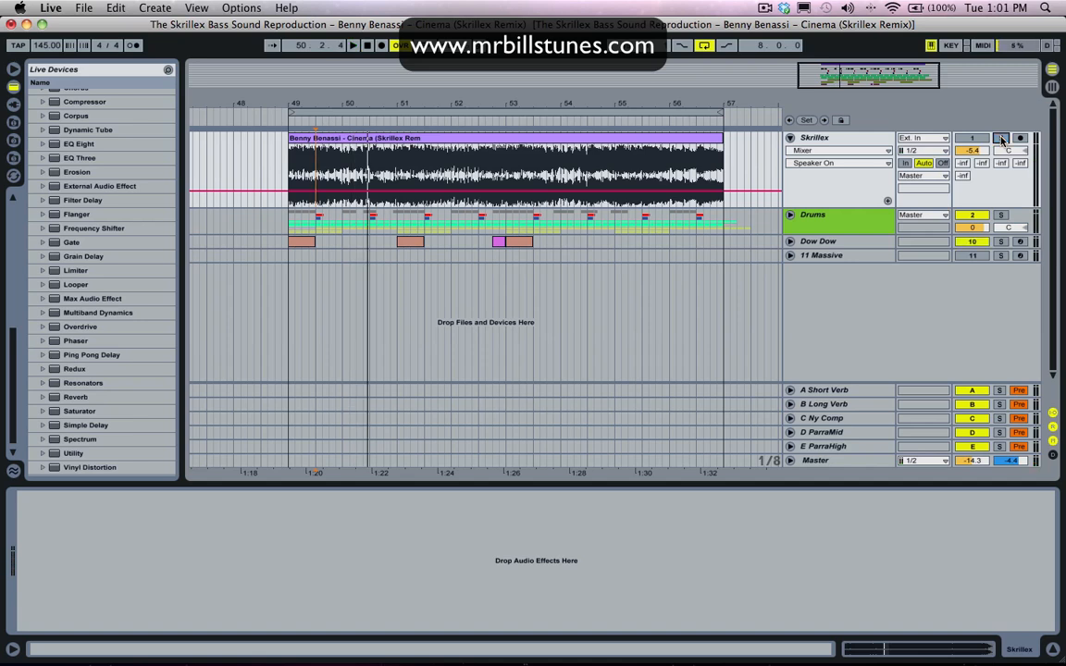
Duplicate the Dow Dow track and rename the copy "Wow Wow"
click(820, 255)
click(844, 243)
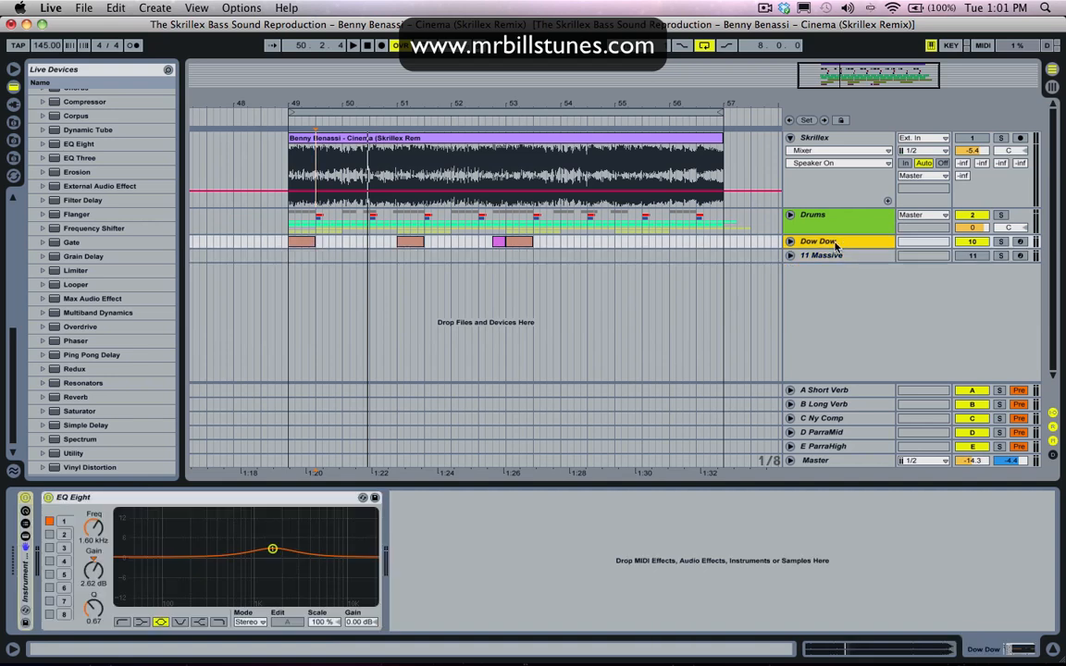
key(super+d)
key(super+r)
text(W)
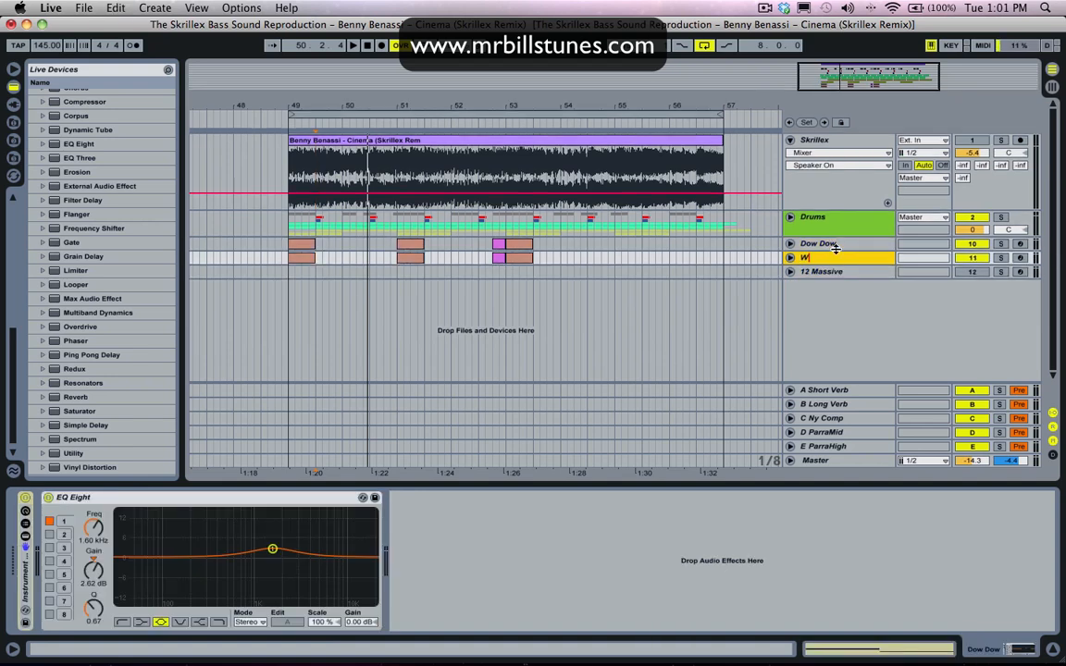
text(ow Wow)
key(Return)
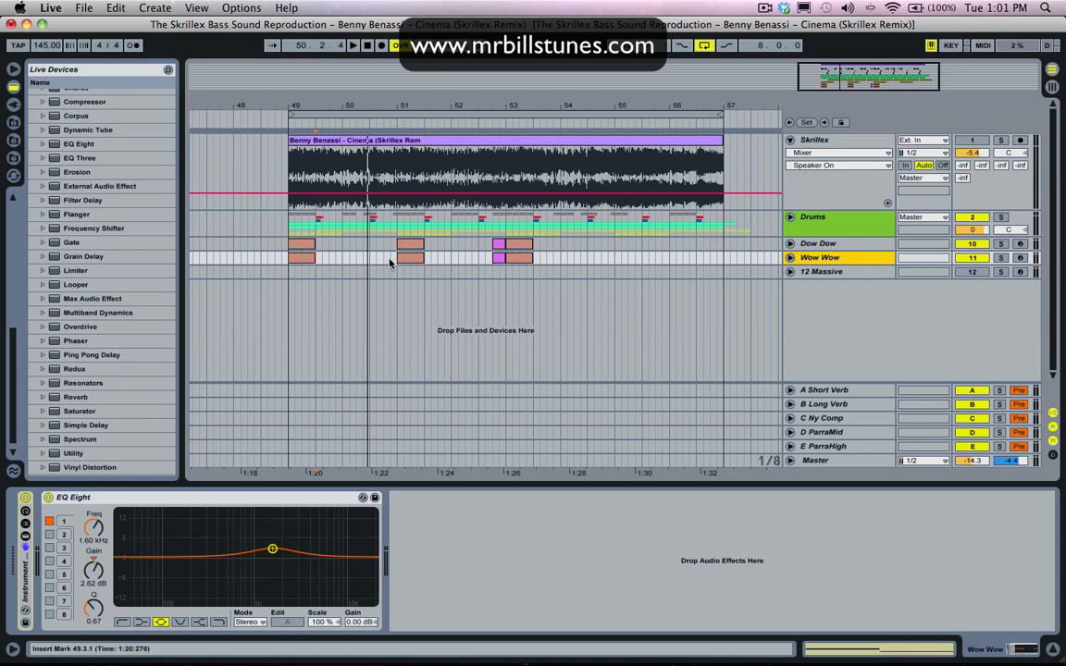
On the Wow Wow track, keep only the first clip and arrange two back-to-back copies of it from 49.3.1 to 50.3.1
drag(390, 263, 559, 263)
key(Delete)
click(308, 264)
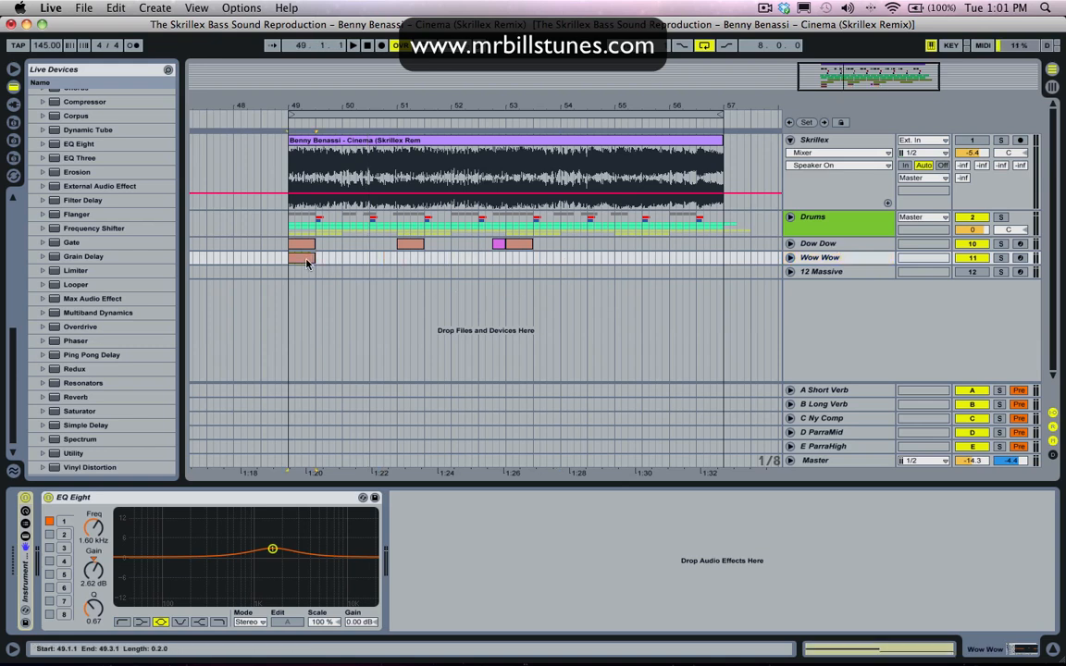
drag(308, 264, 369, 259)
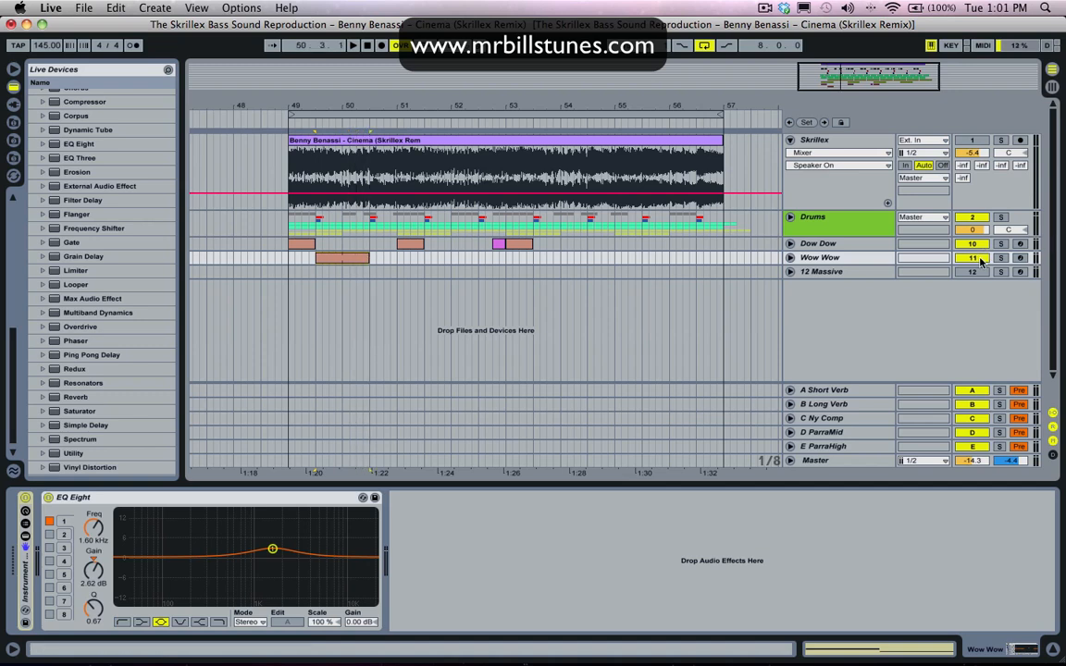
Play the section from 49.3.1 with Wow Wow deactivated and compare it with the soloed Skrillex reference
key(space)
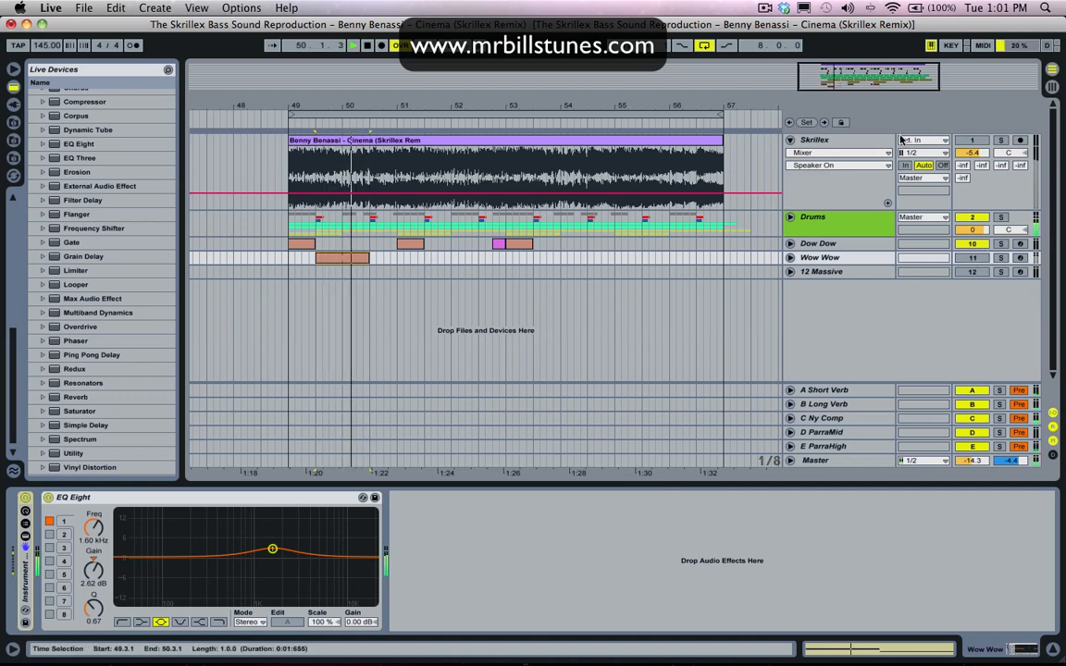
click(1001, 139)
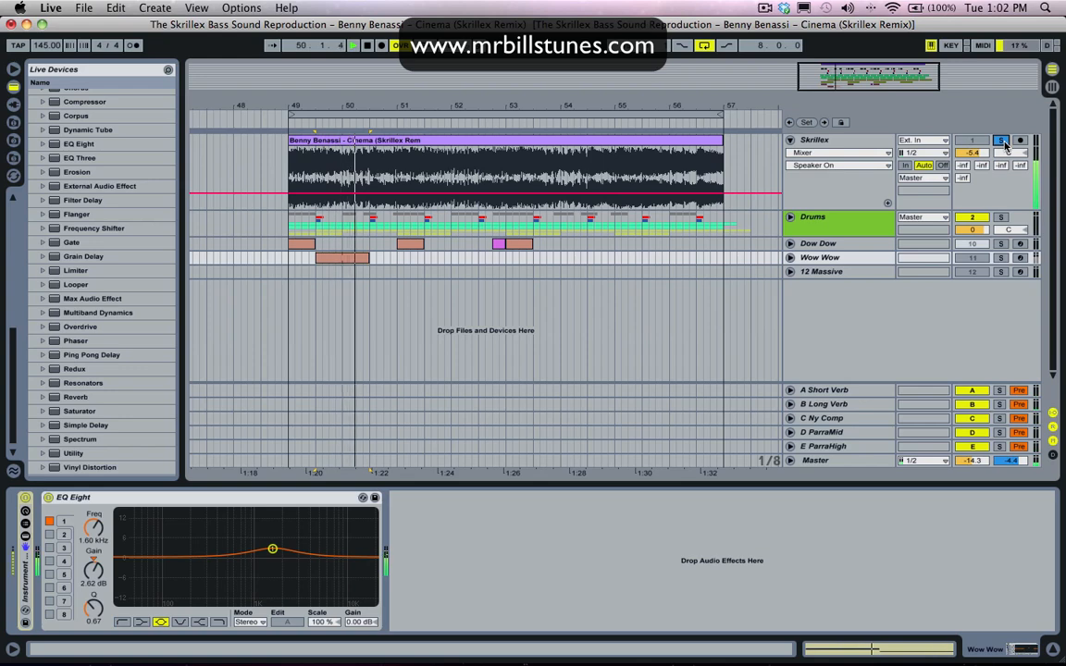
click(1001, 139)
key(space)
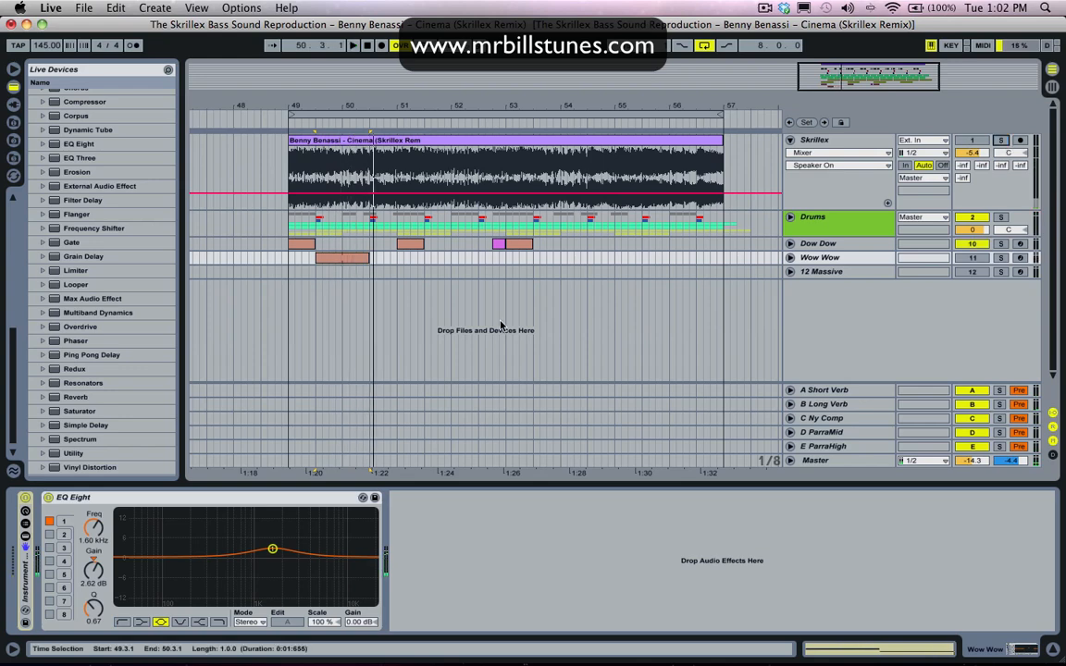
In the Wow Wow clip, delete the first note and stretch the remaining note at F#2 across the clip's full length
double_click(361, 258)
click(627, 524)
key(Delete)
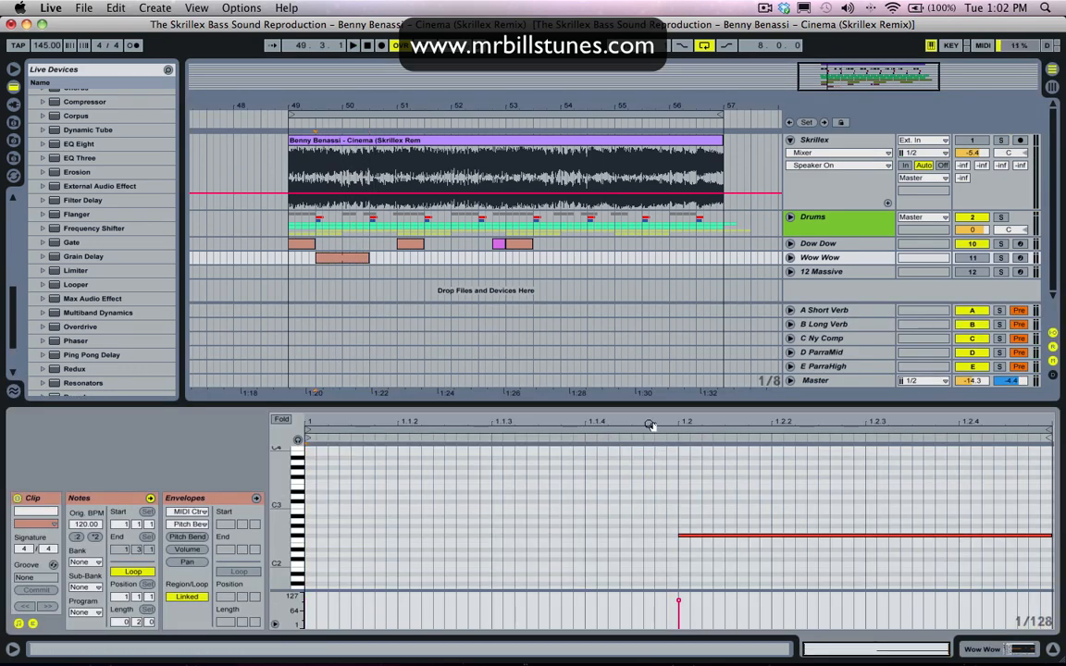
click(658, 463)
drag(707, 536, 352, 544)
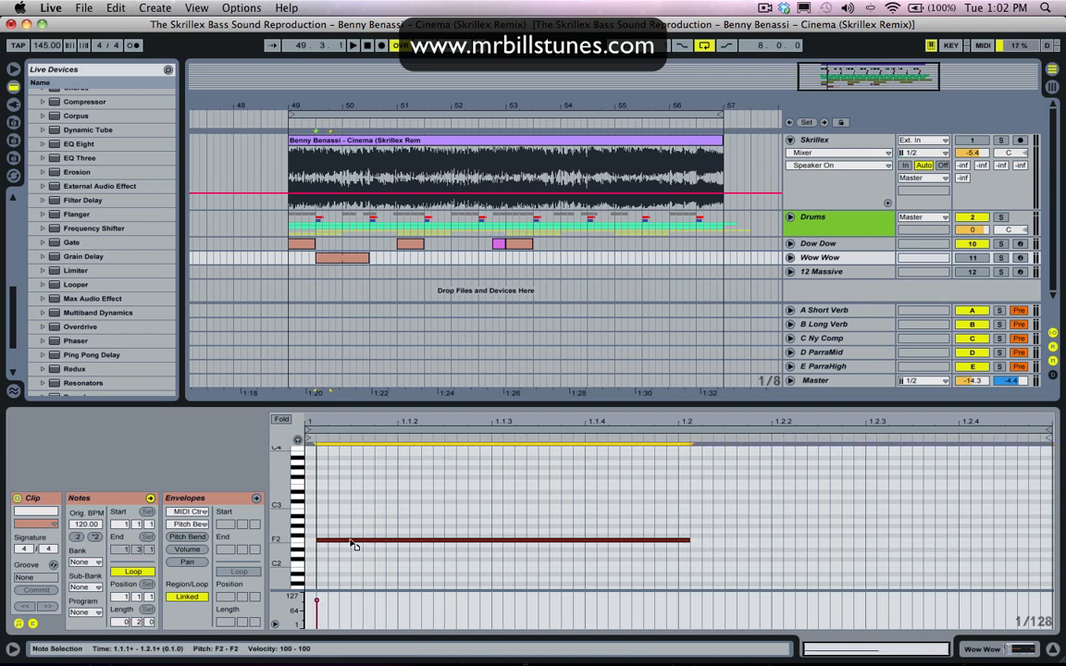
key(Up)
drag(677, 540, 1024, 535)
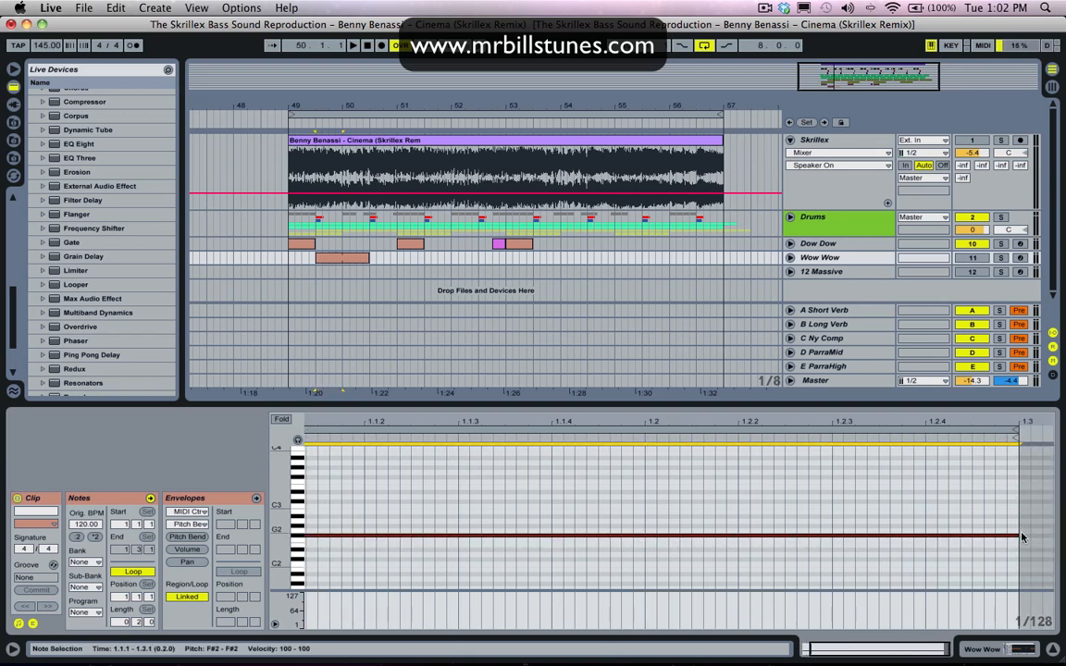
Reactivate the Wow Wow track, play the section back, and show the track's devices
click(981, 258)
key(space)
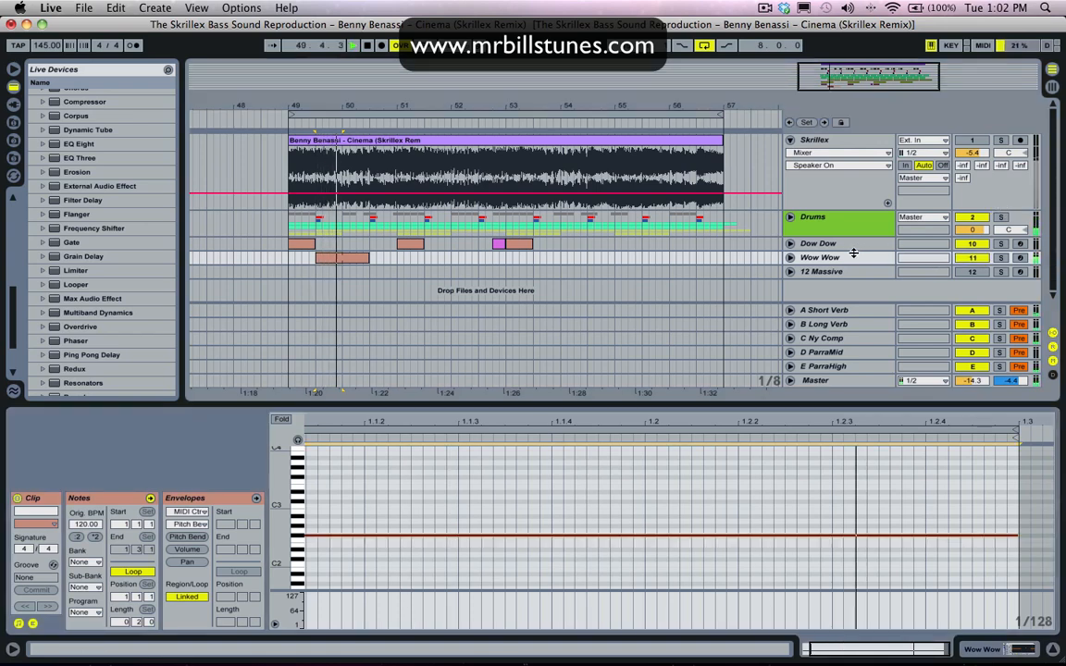
double_click(855, 258)
key(space)
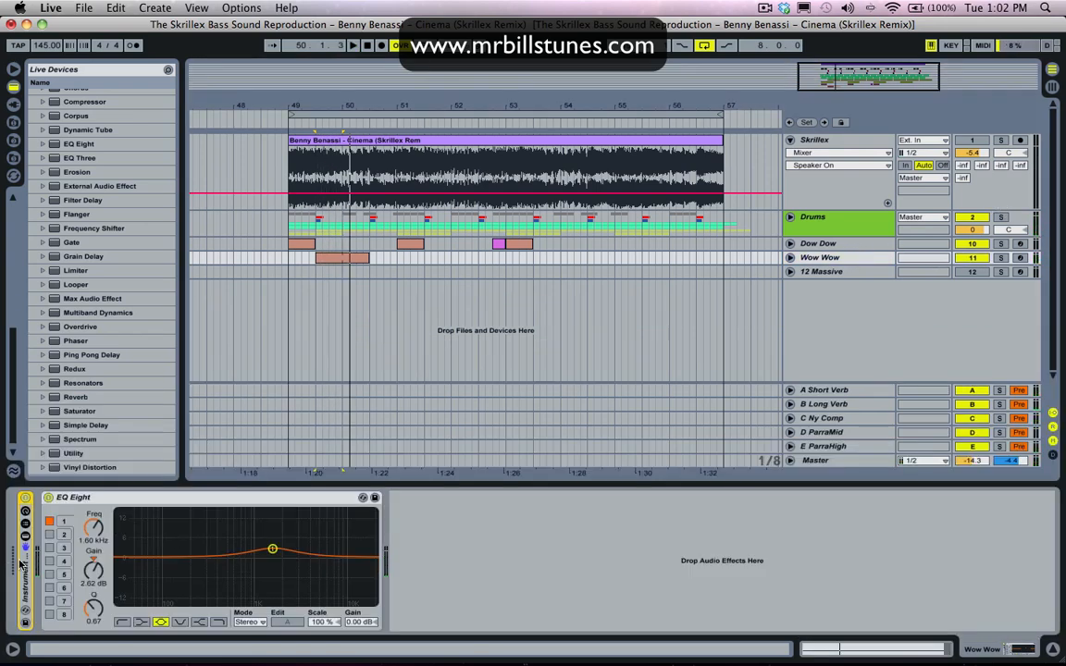
Change the LFO 1 sync rate in the Zebra2 synth inside the Wow Wow instrument rack
click(25, 511)
double_click(391, 542)
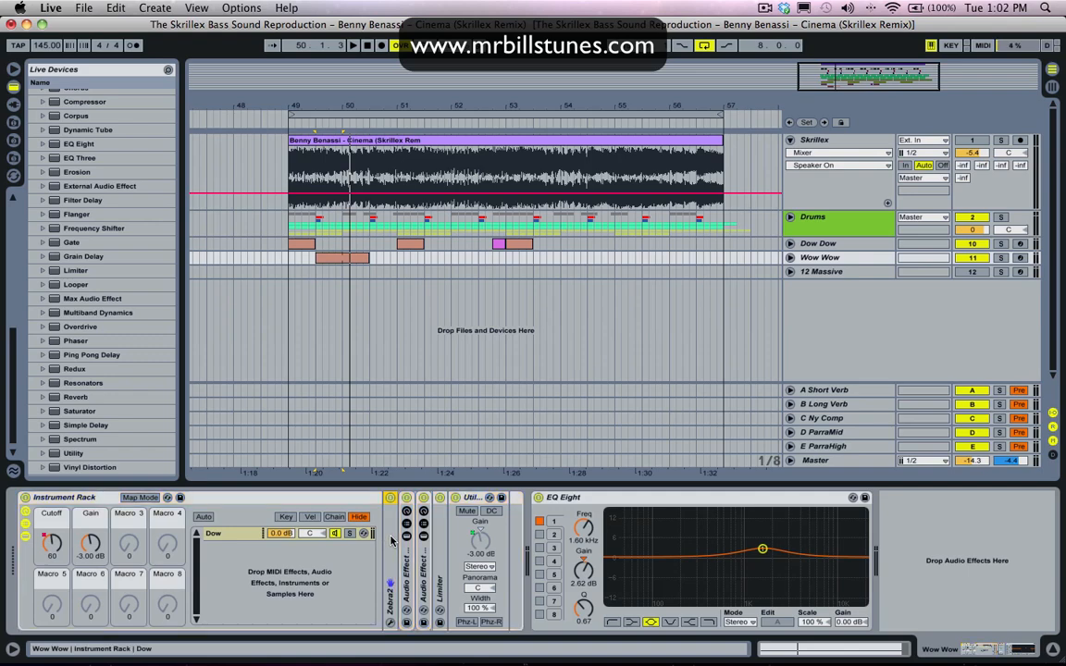
click(414, 499)
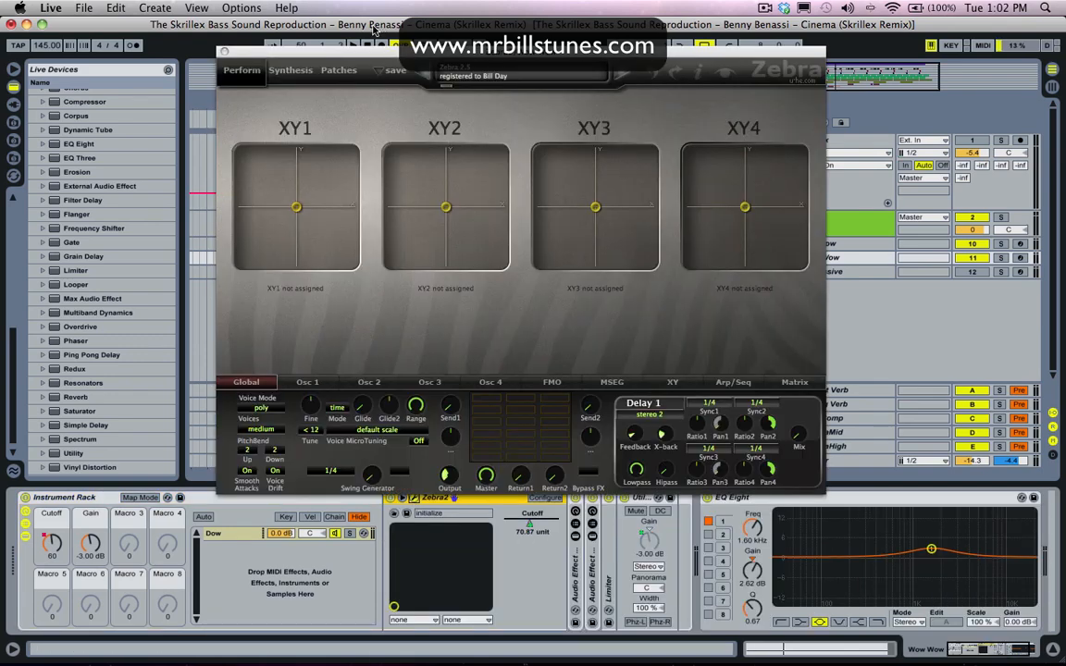
click(291, 70)
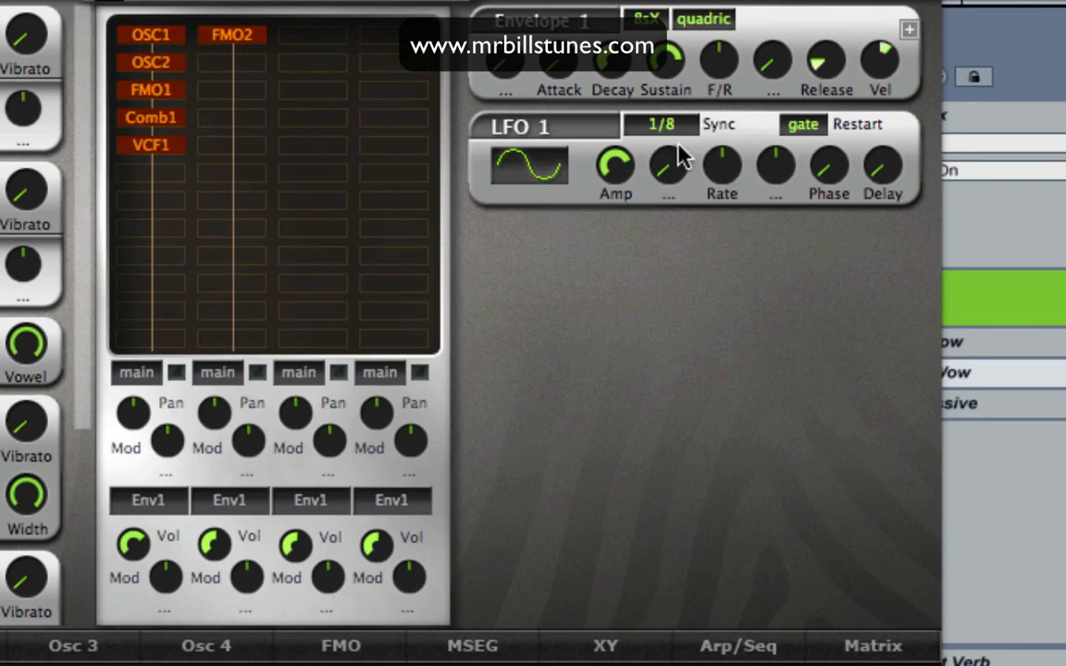
click(680, 127)
click(698, 149)
click(224, 52)
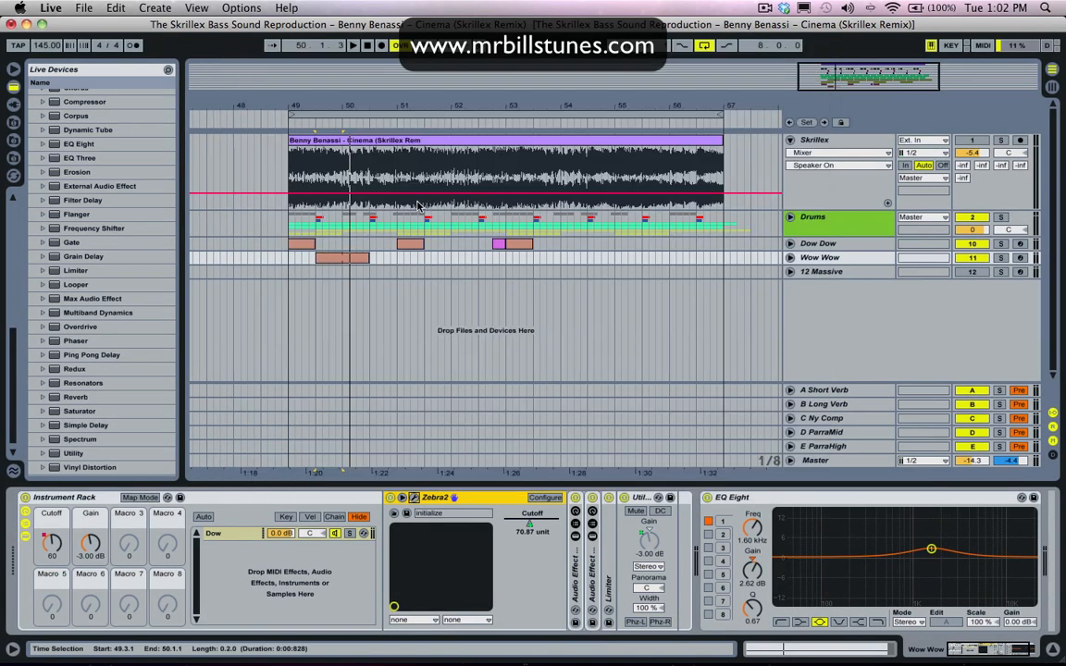
Consolidate the two adjacent Wow Wow clips into a single clip from 49.3.1 to 50.3.1
click(347, 260)
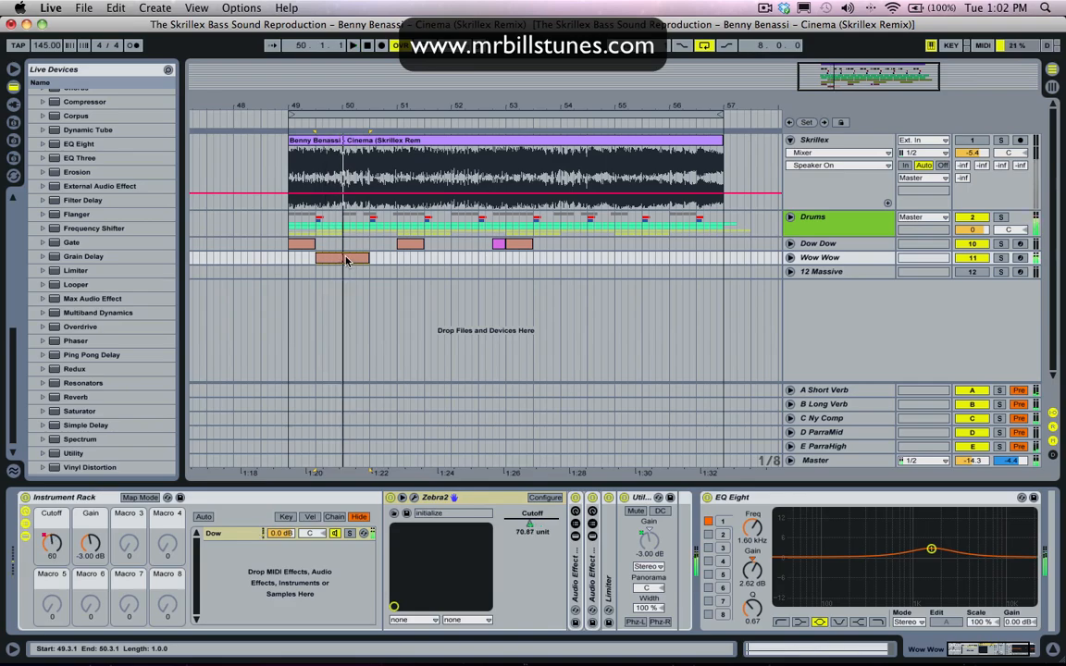
double_click(347, 260)
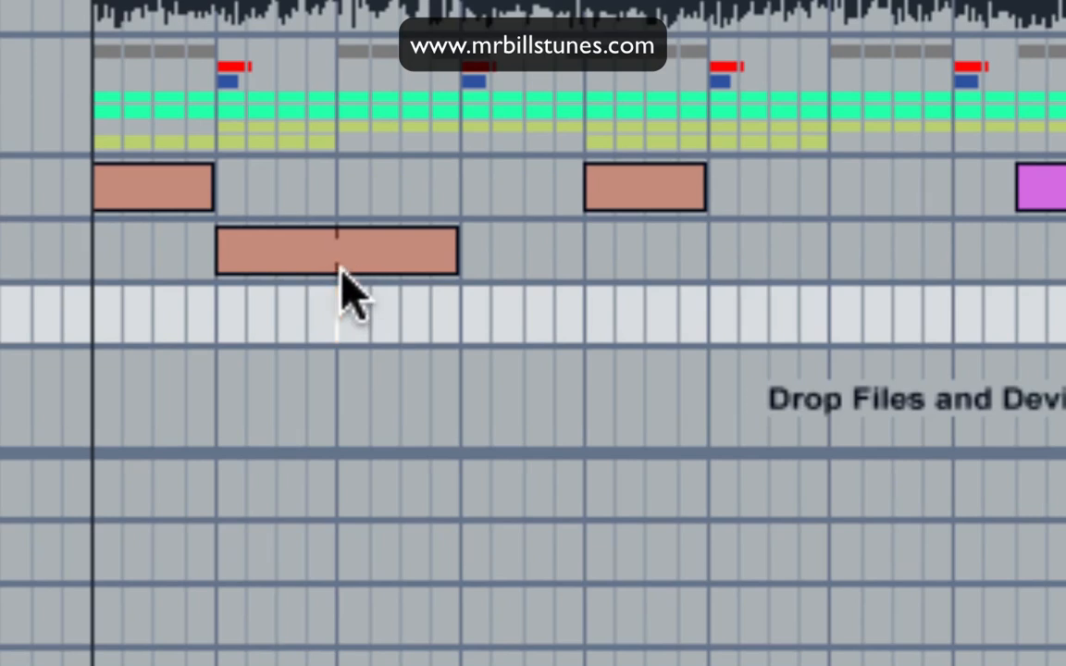
click(342, 270)
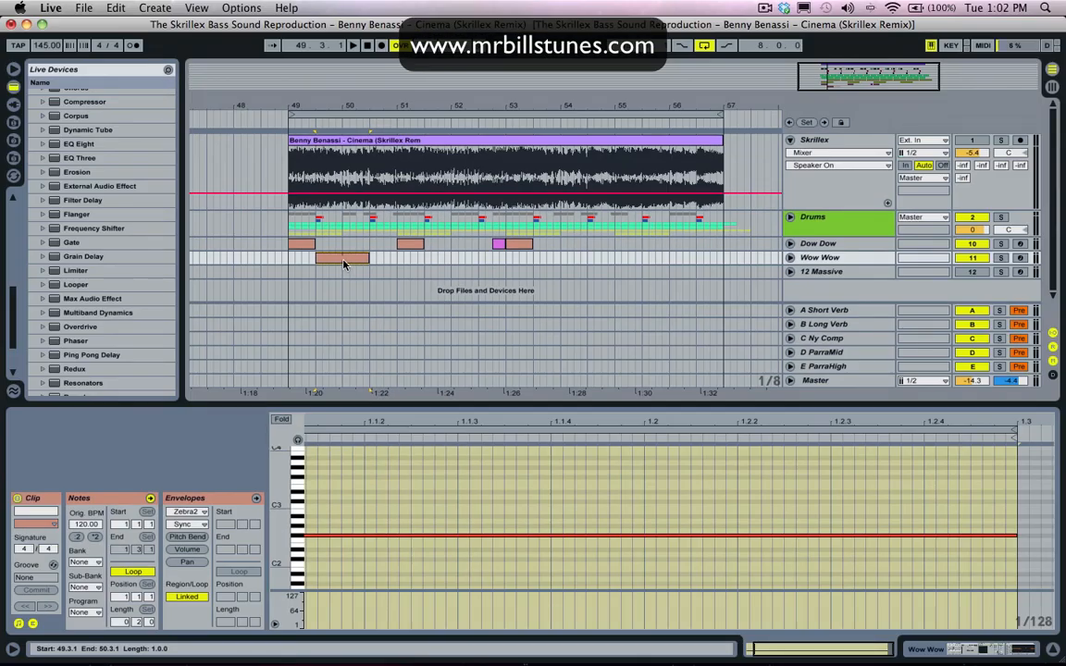
key(super+j)
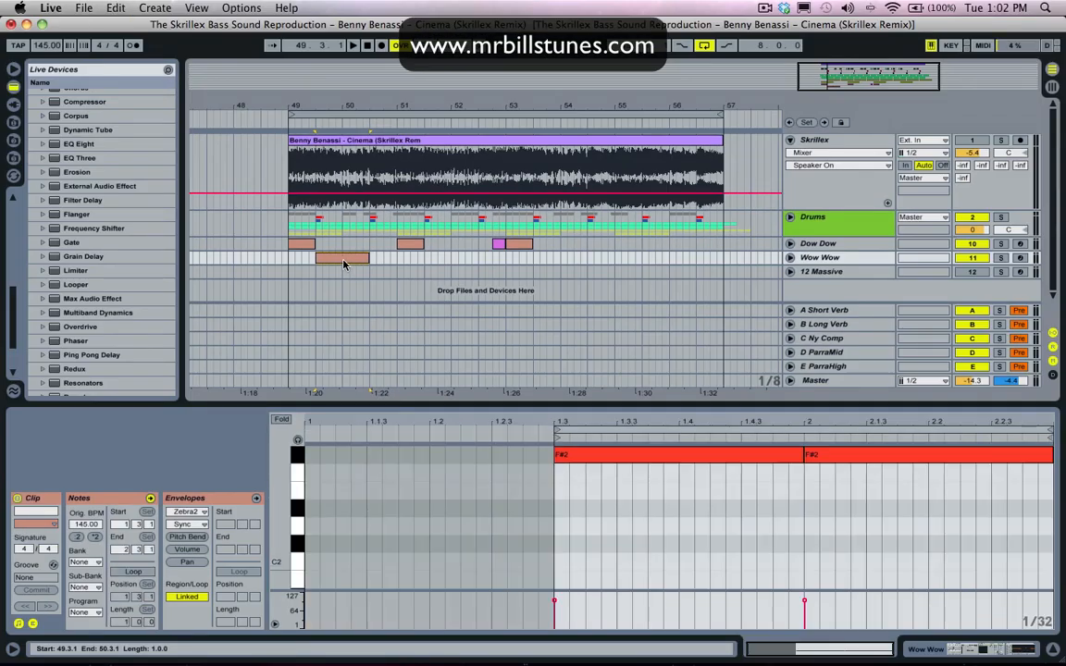
Merge the two F#2 notes into one sustained note spanning the whole consolidated clip and play it back
click(812, 455)
click(798, 455)
click(789, 457)
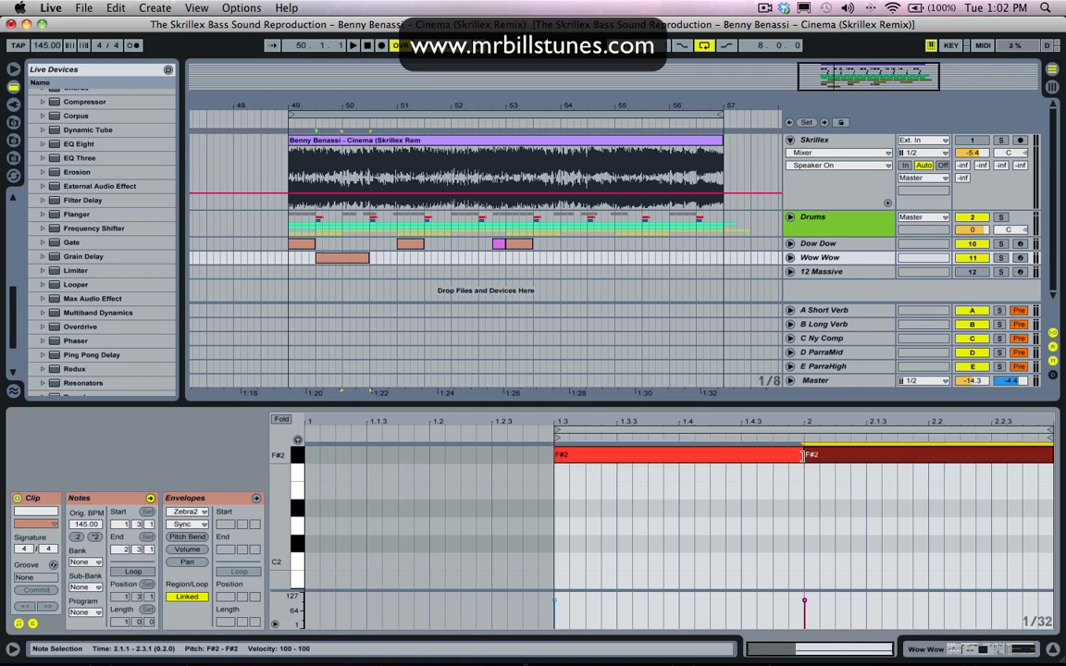
click(803, 455)
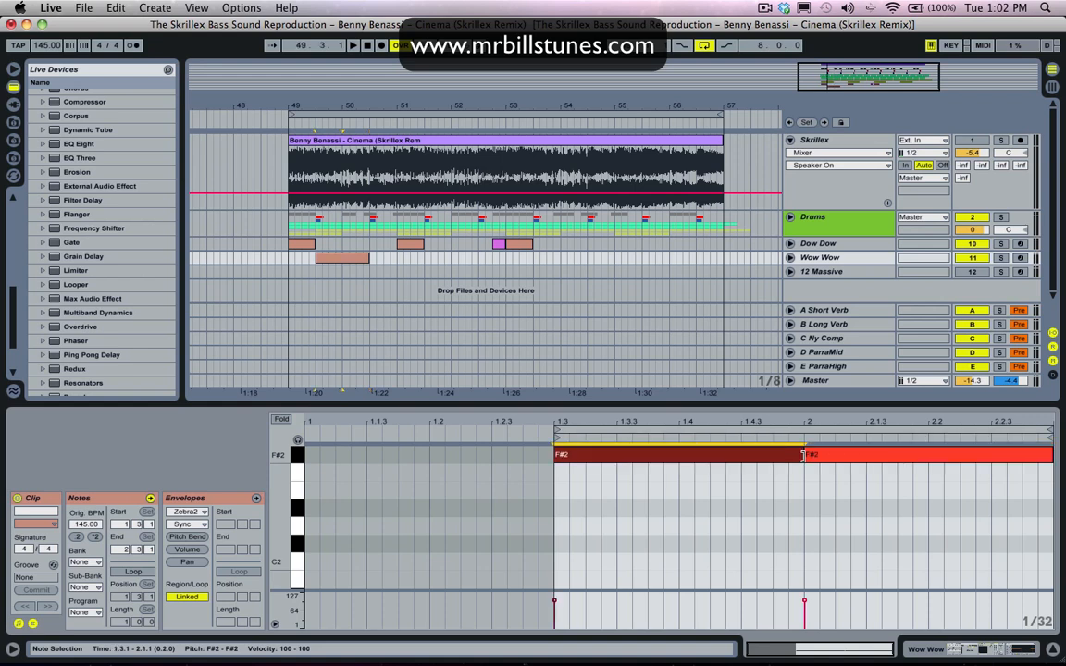
drag(803, 456, 882, 456)
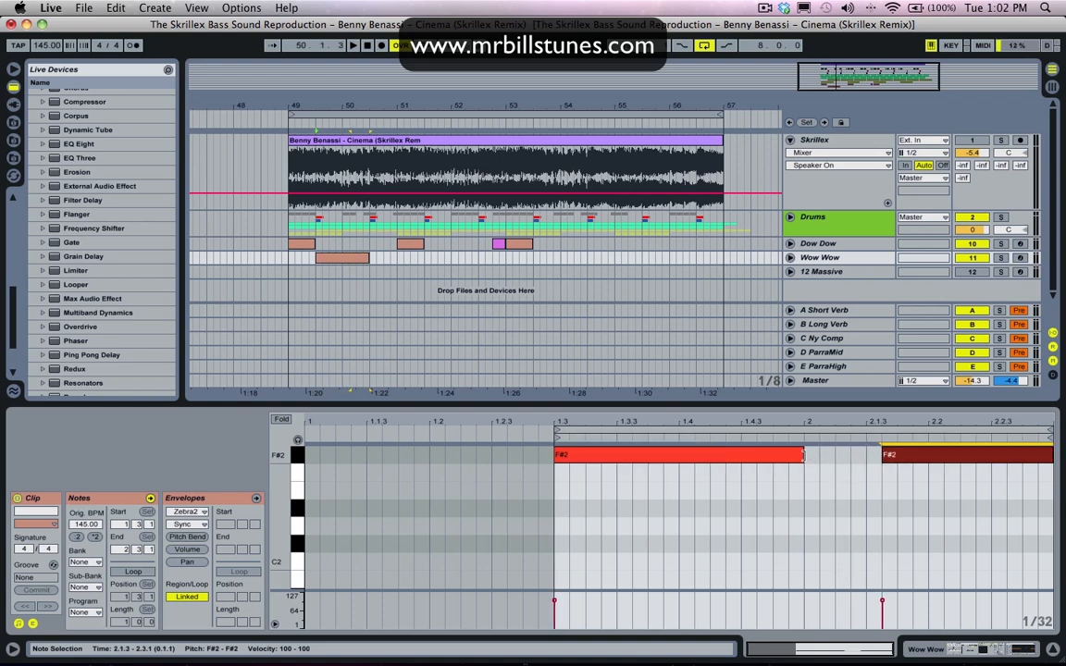
drag(804, 455, 963, 451)
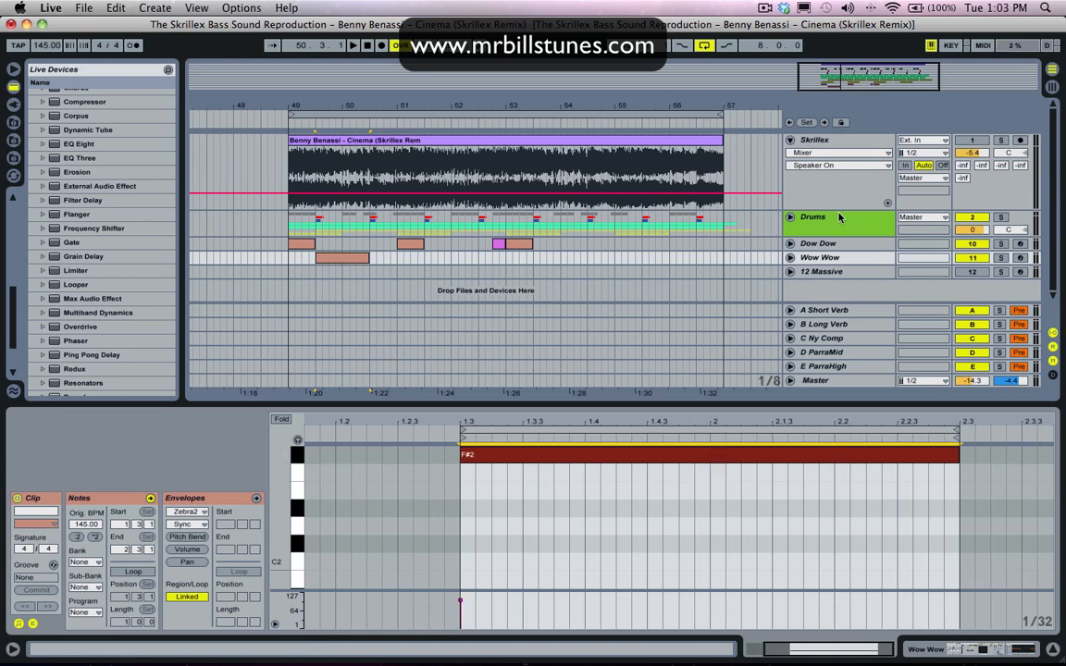
key(space)
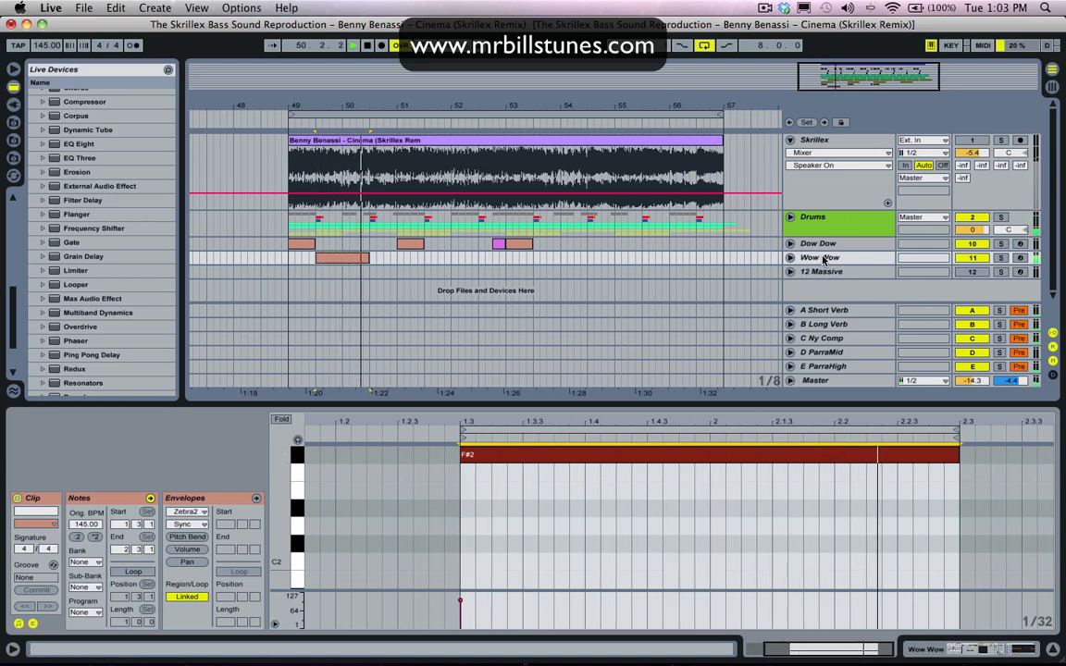
Unfold the Wow Wow track's automation lanes and stretch the Chain Selector and Cutoff envelopes to the end of the clip
click(792, 258)
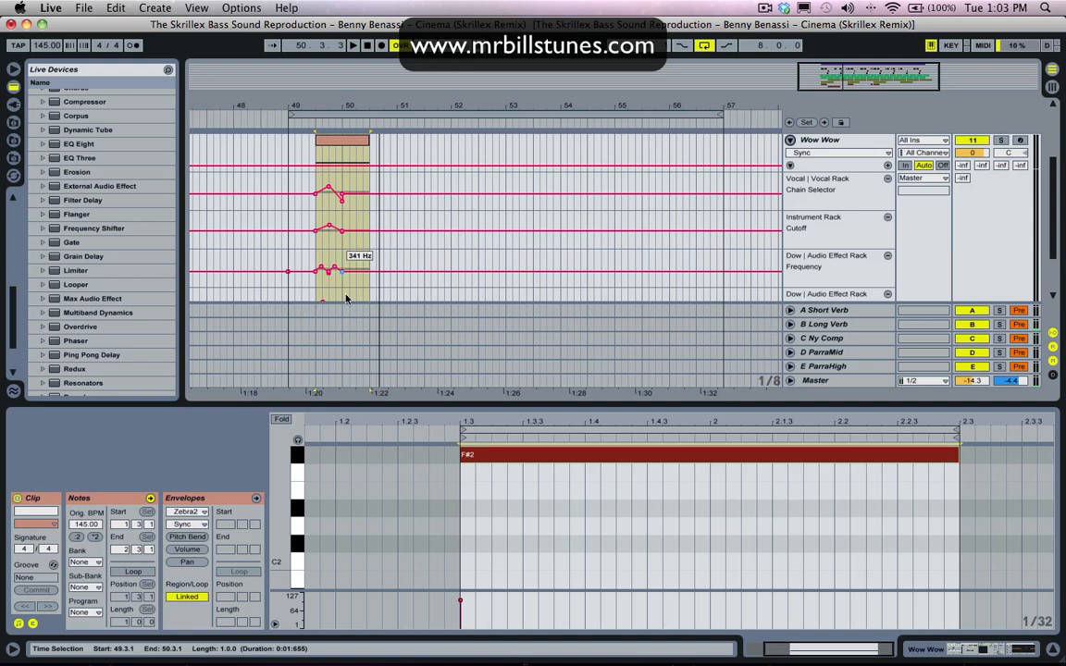
key(super+alt+l)
click(351, 306)
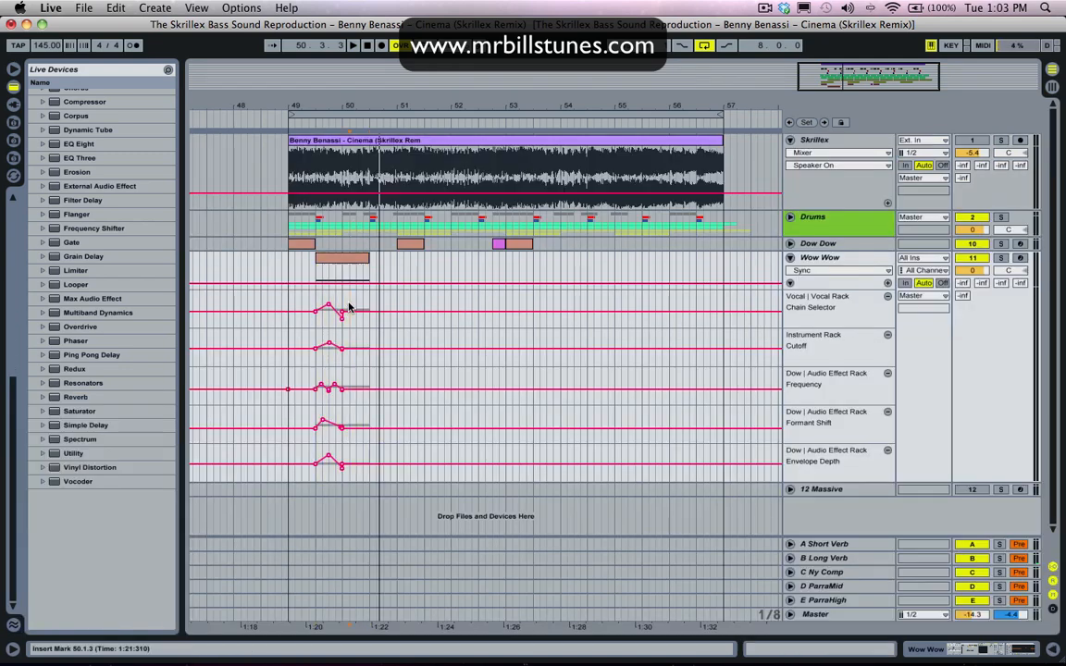
drag(343, 312, 371, 310)
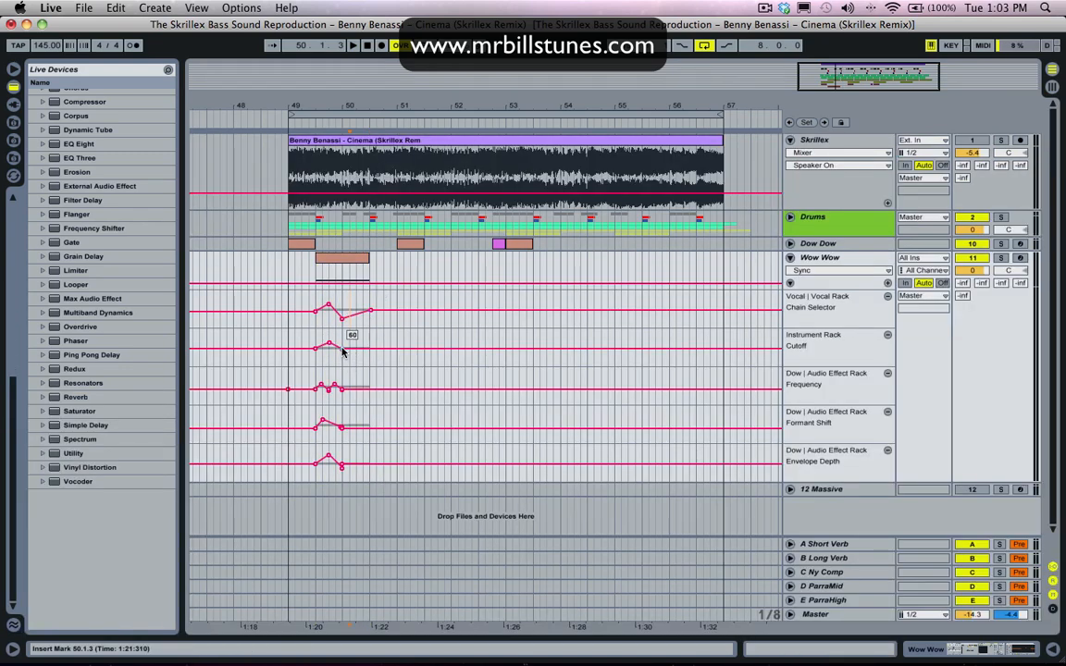
mouse_move(343, 350)
mouse_down()
mouse_move(369, 350)
mouse_move(331, 338)
mouse_up()
click(343, 349)
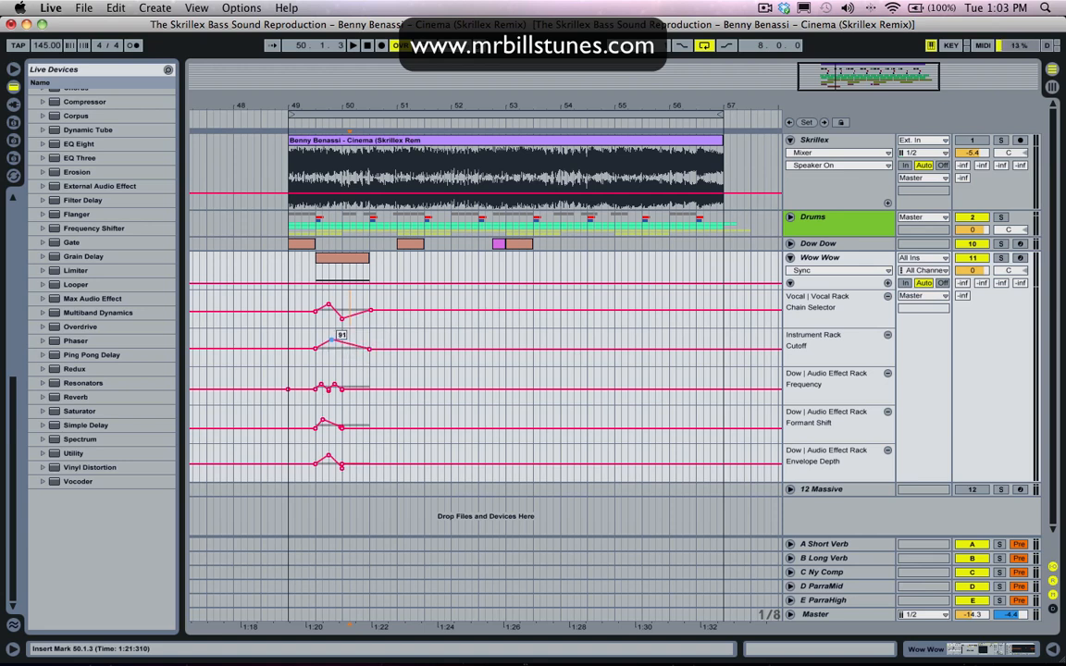
Stretch the Frequency, Formant Shift and Envelope Depth automation on the Wow Wow track across the full clip length
click(343, 390)
drag(341, 390, 352, 383)
click(329, 391)
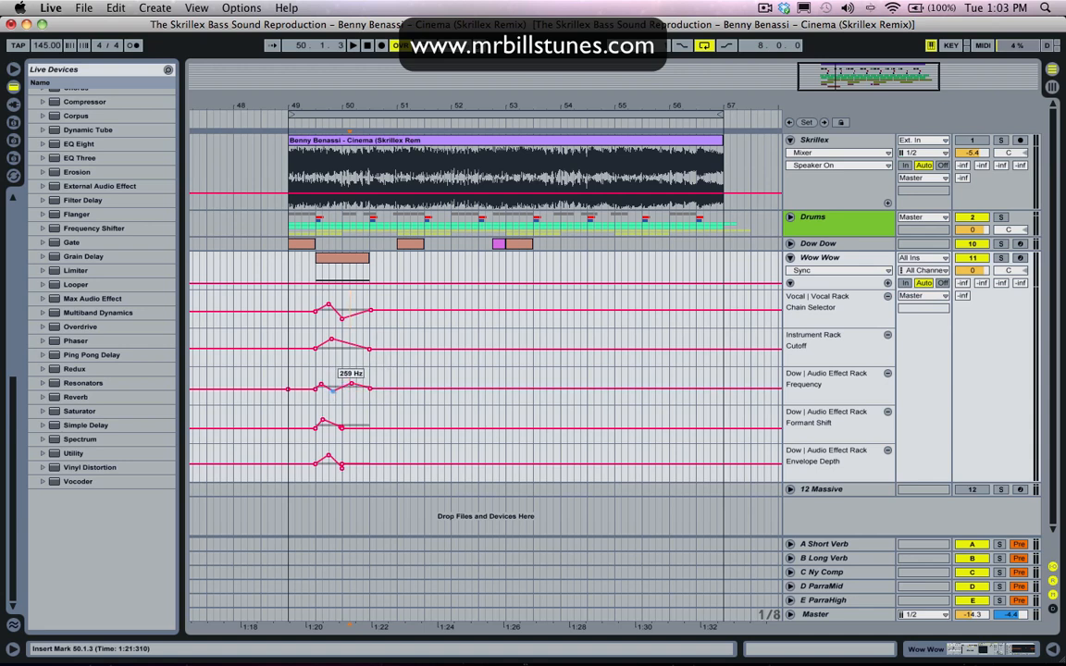
click(343, 427)
drag(344, 426, 372, 421)
drag(343, 464, 369, 460)
Play from 49.3.1 and lower the Cutoff and Formant Shift automation peaks, shifting both slightly later in the Wow Wow clip
click(318, 455)
key(space)
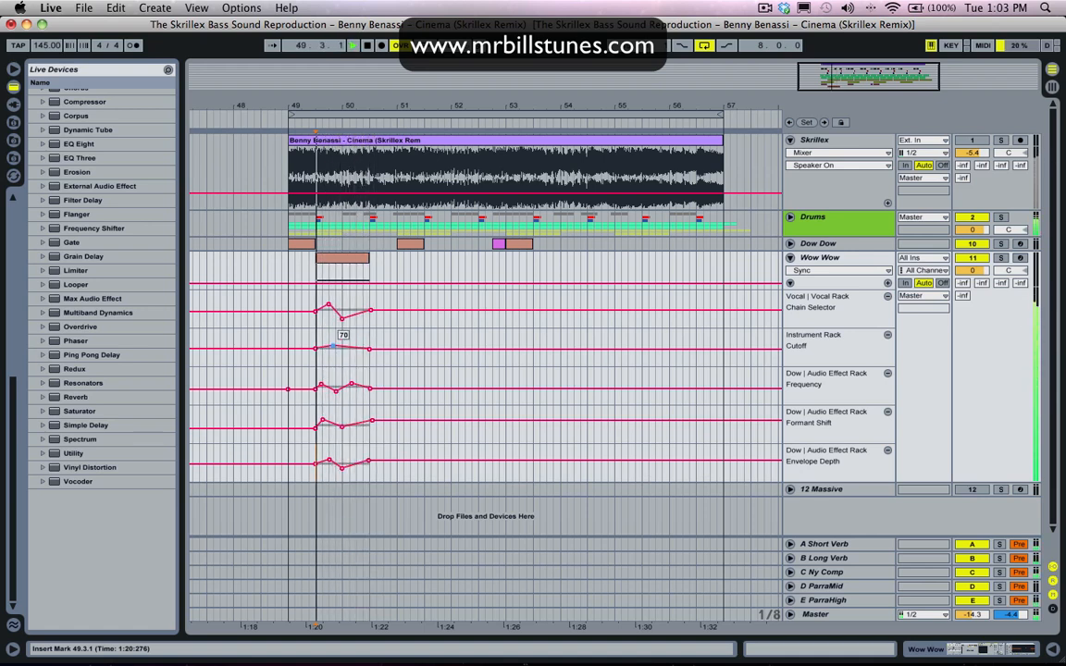
drag(330, 342, 335, 344)
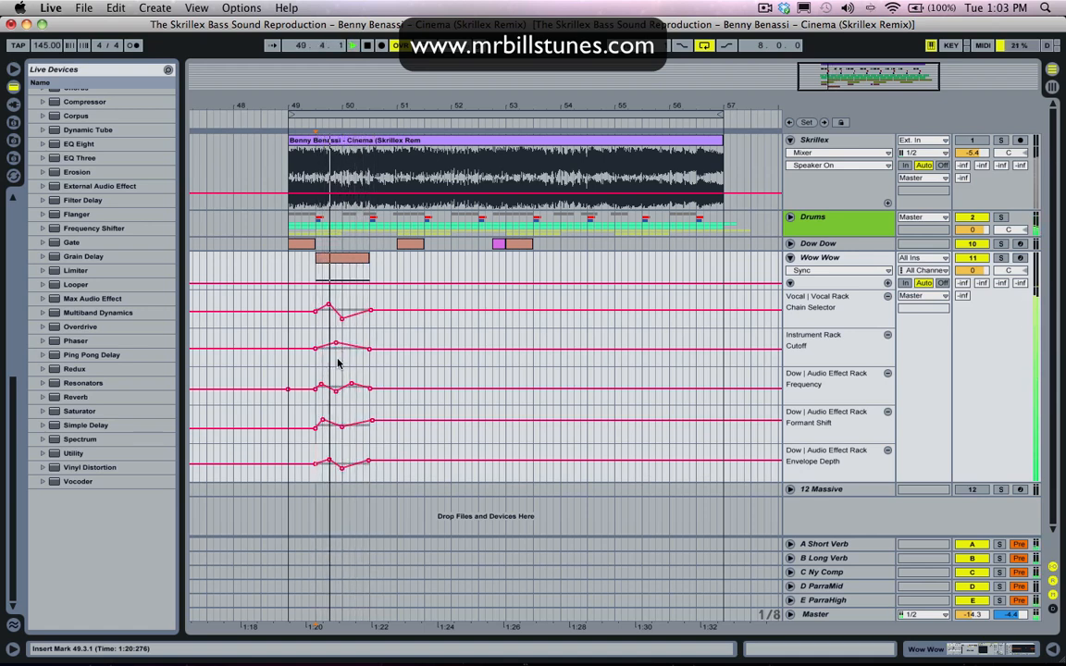
drag(323, 418, 326, 423)
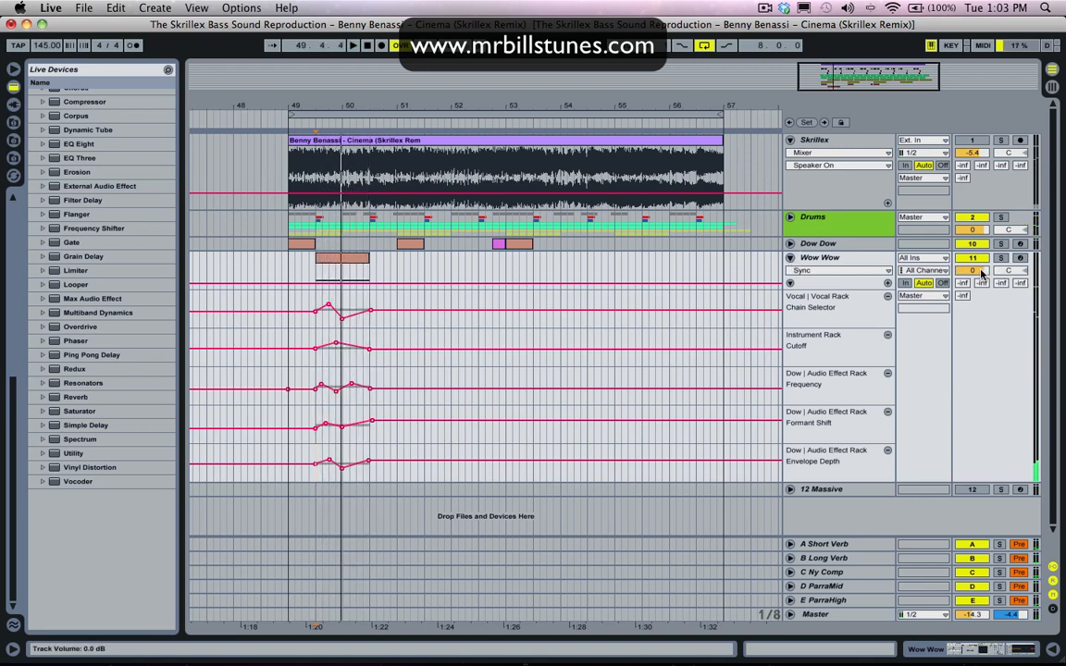
Set the Wow Wow track volume to -4.5 dB and fold the track
drag(980, 270, 984, 274)
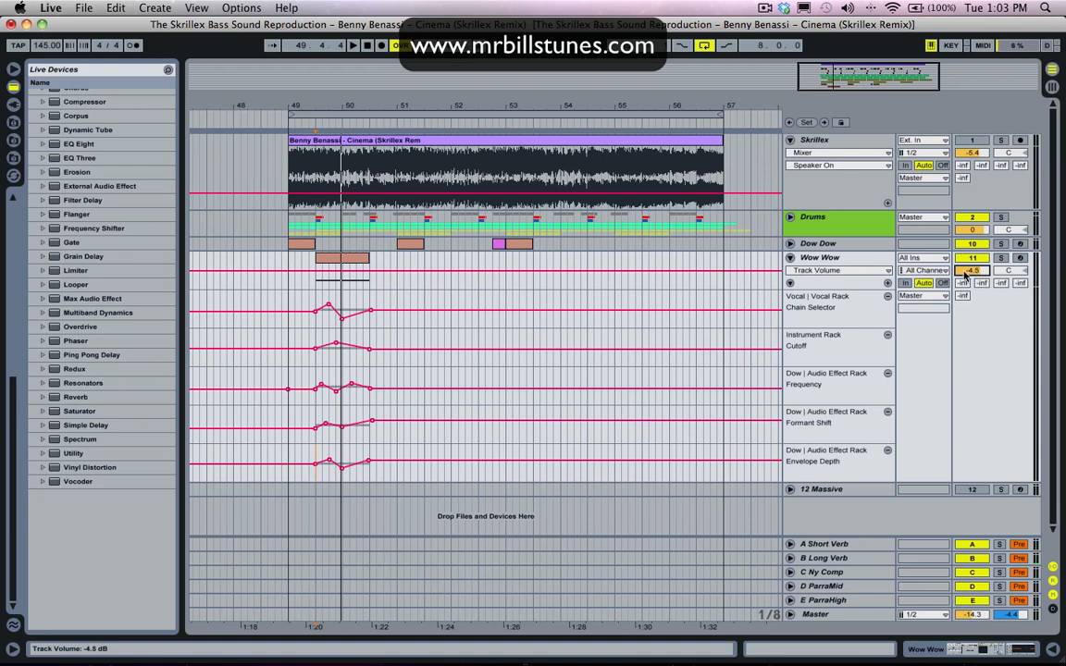
click(790, 259)
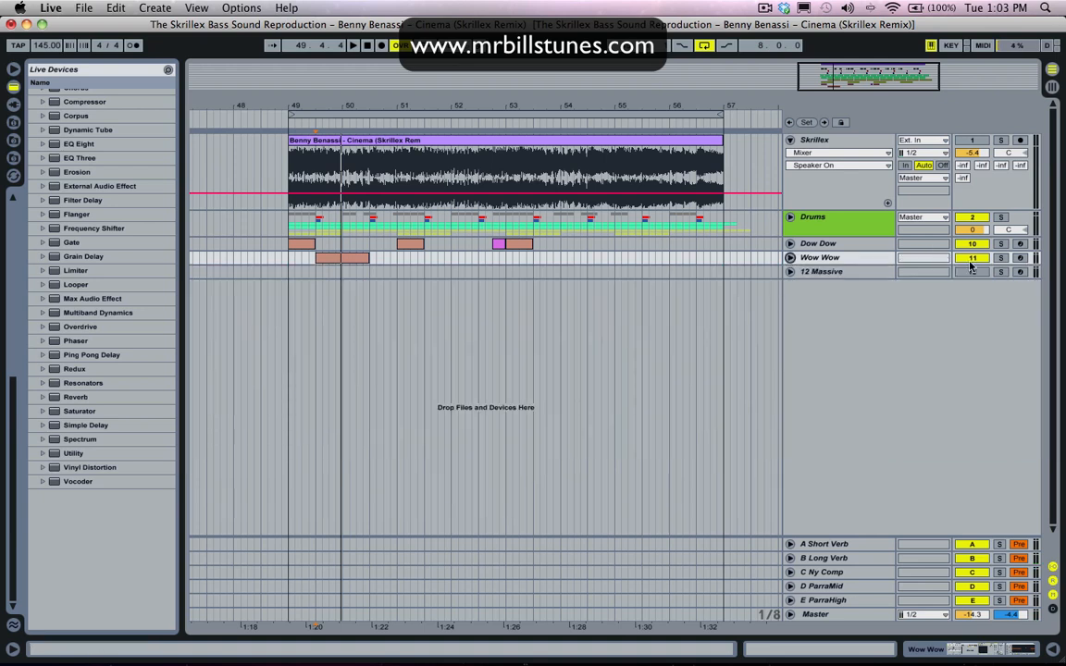
Unfold the 12 Massive track and copy the Wow Wow clip onto it at 49.3.1
click(791, 272)
click(335, 260)
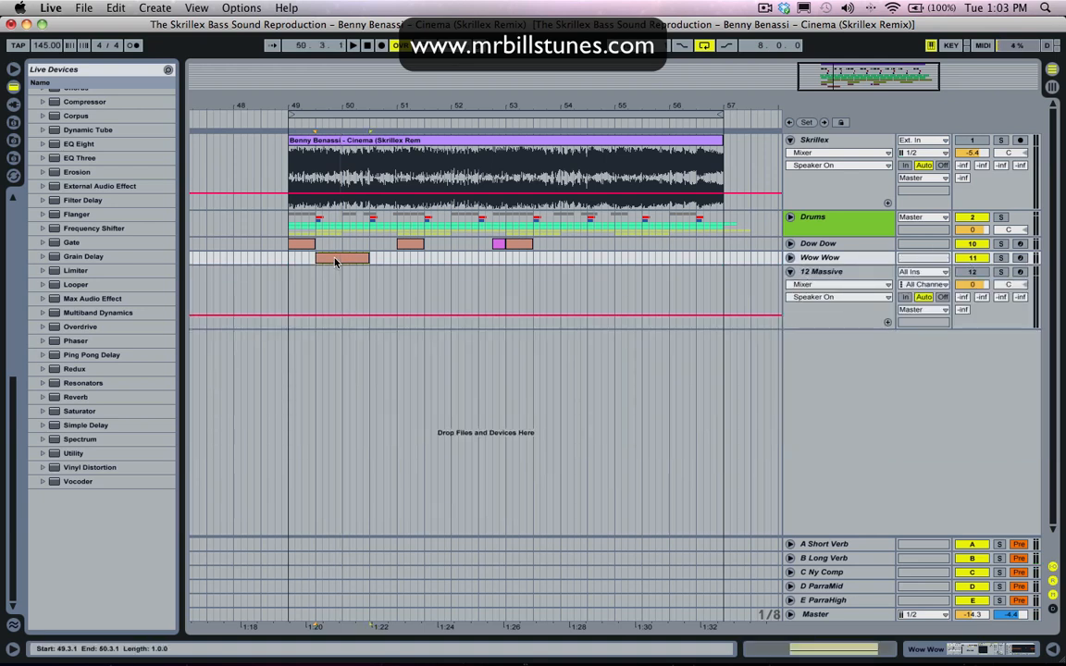
drag(334, 259, 336, 278)
drag(321, 105, 330, 208)
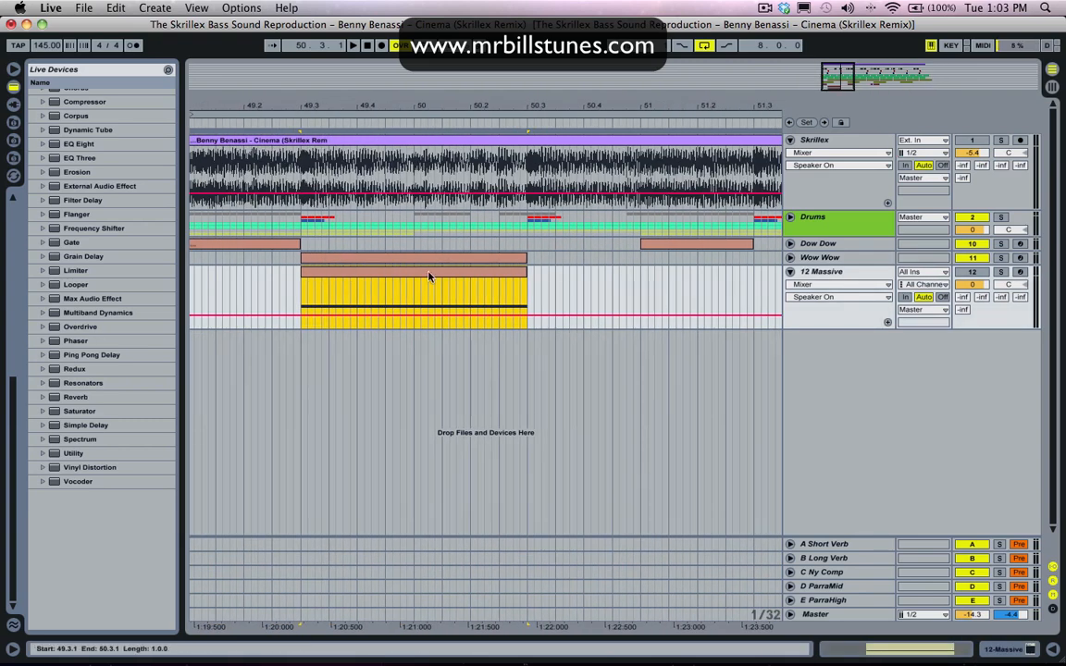
Rename the Wow Wow track as Wow Wow 1/8 and the 12 Massive track as Wow Wow Scream 1/8
click(859, 278)
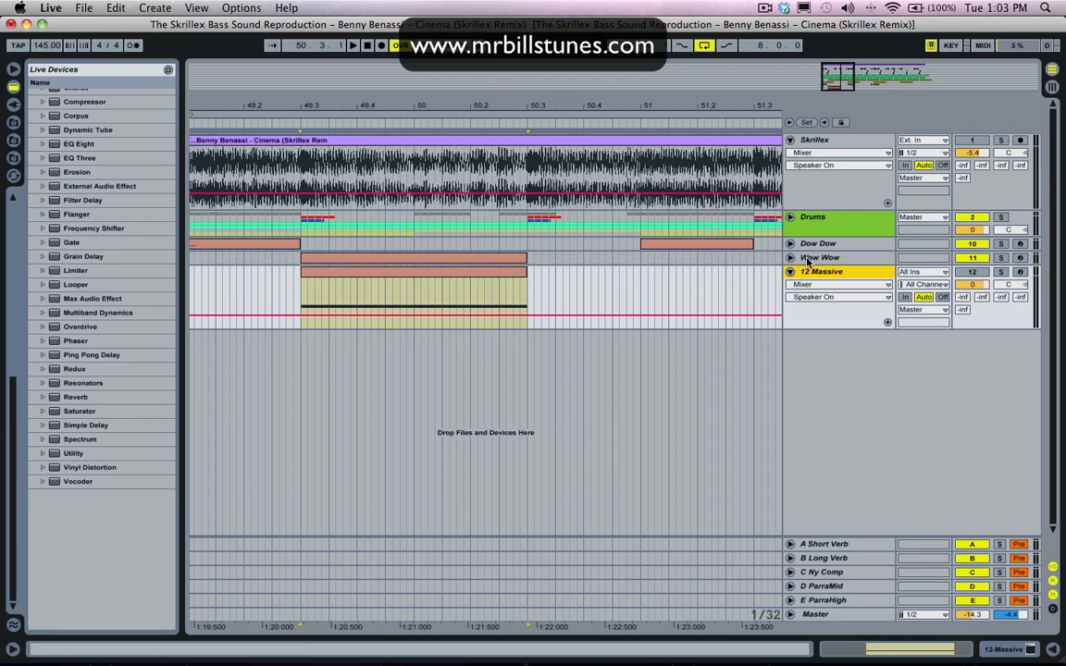
click(836, 258)
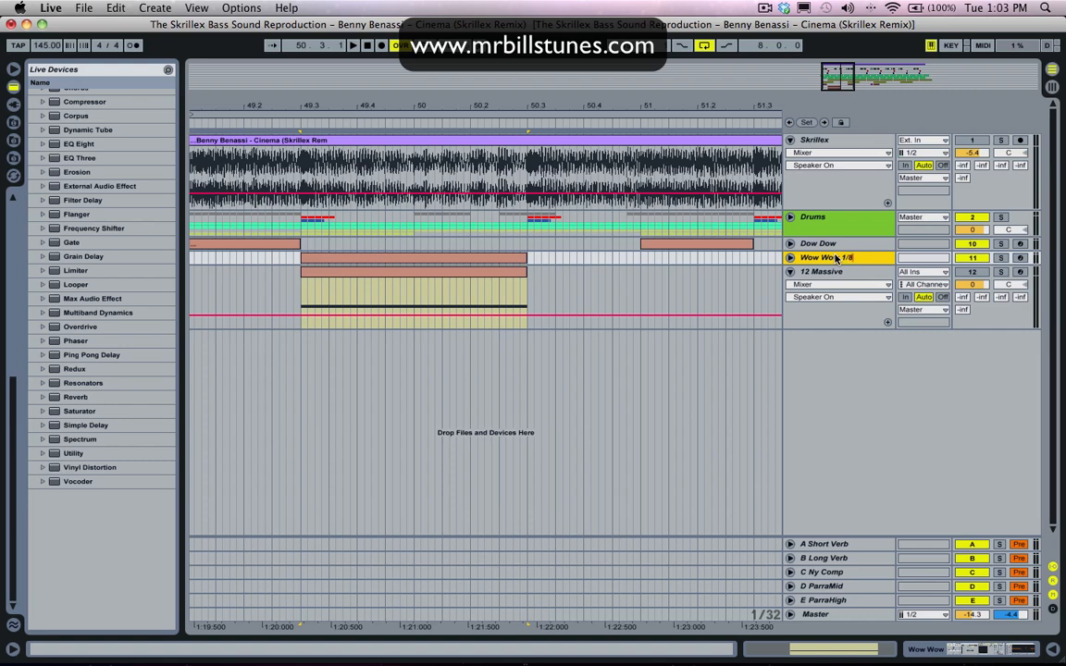
click(843, 274)
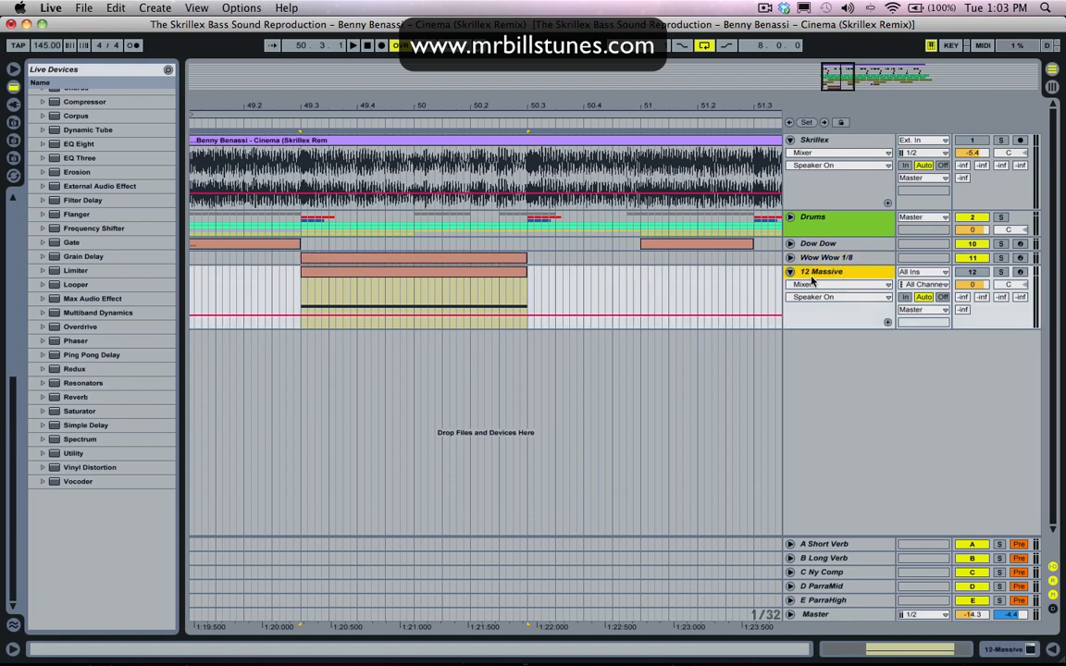
key(super+r)
text(Wow Wow Scream 1/8)
key(Return)
Activate the Wow Wow Scream 1/8 track in place of Wow Wow 1/8 and open its Massive synth window
click(966, 275)
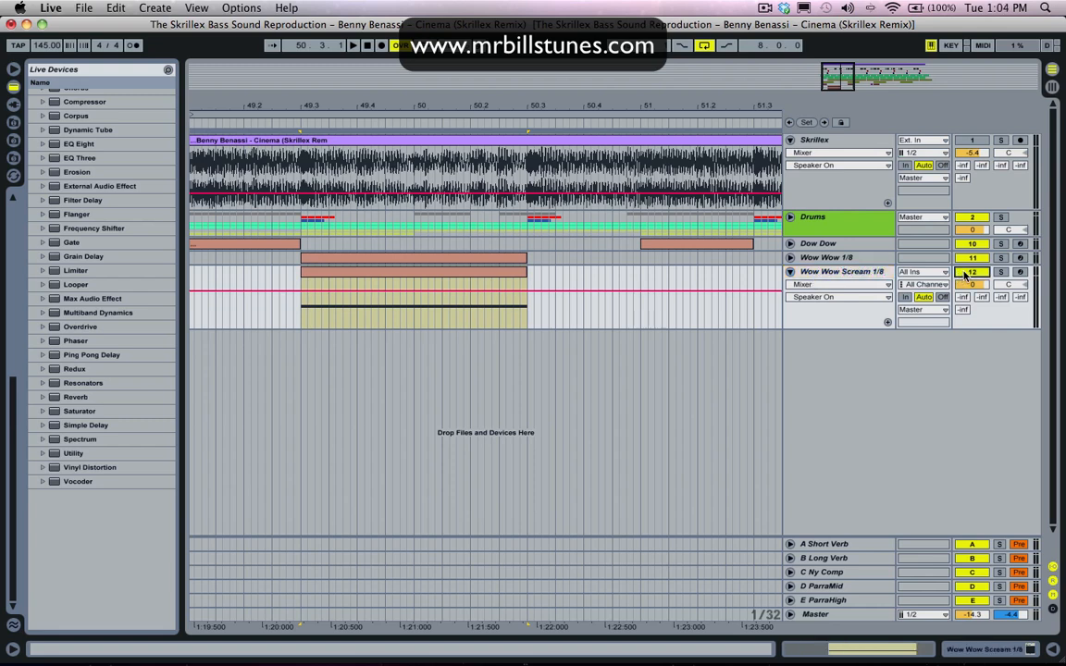
click(434, 275)
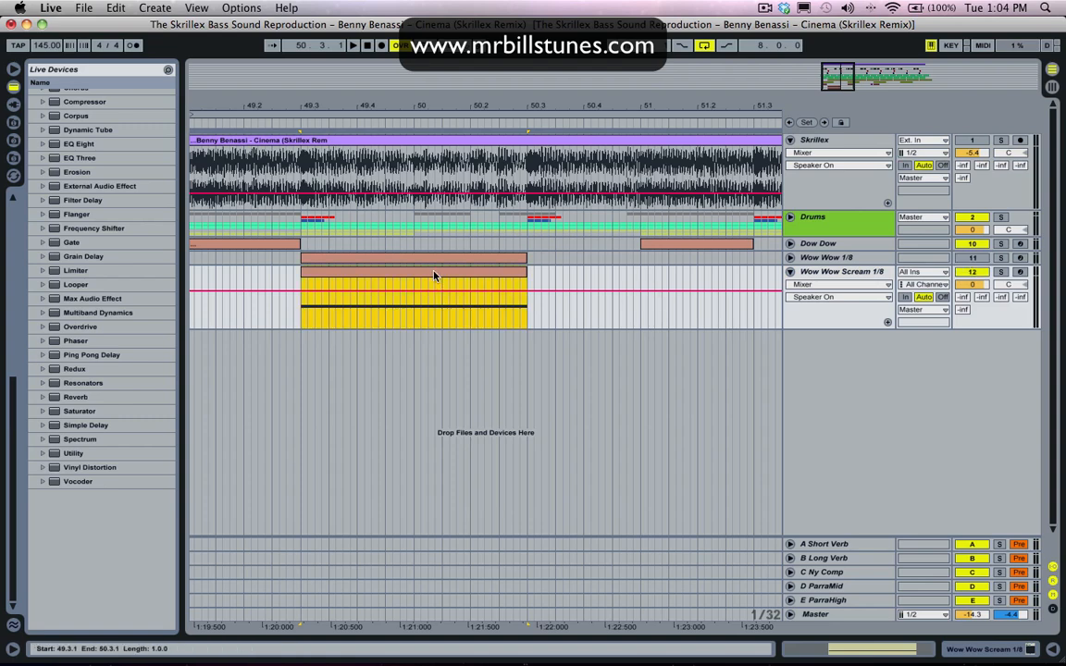
double_click(829, 274)
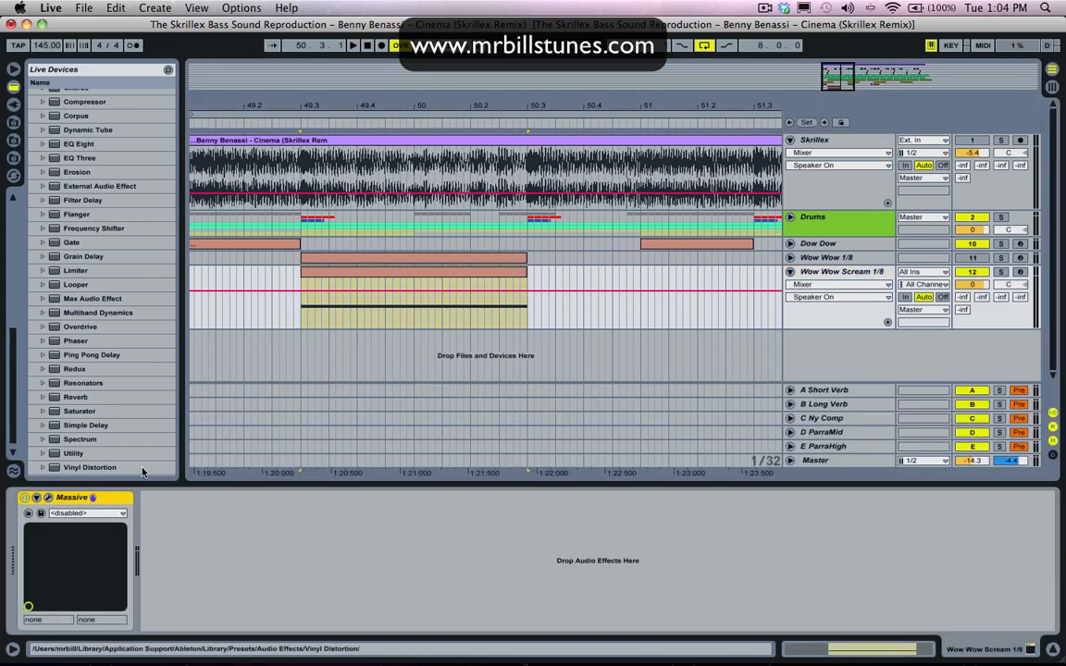
click(46, 499)
Turn up the Amp levels of OSC2 and OSC3 in Massive
click(105, 119)
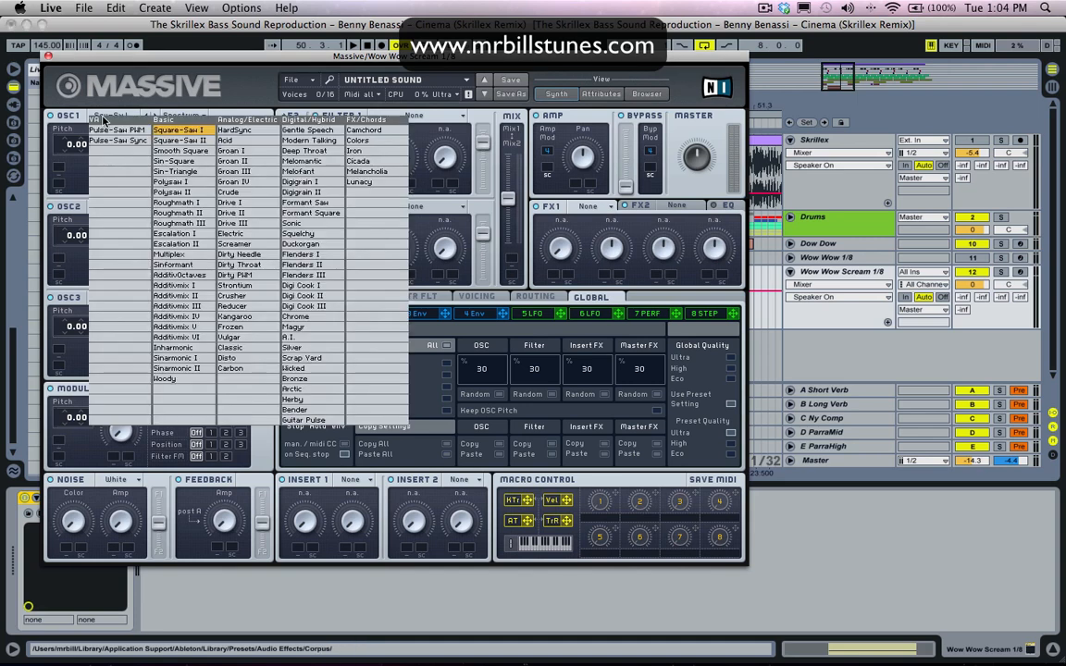
click(71, 167)
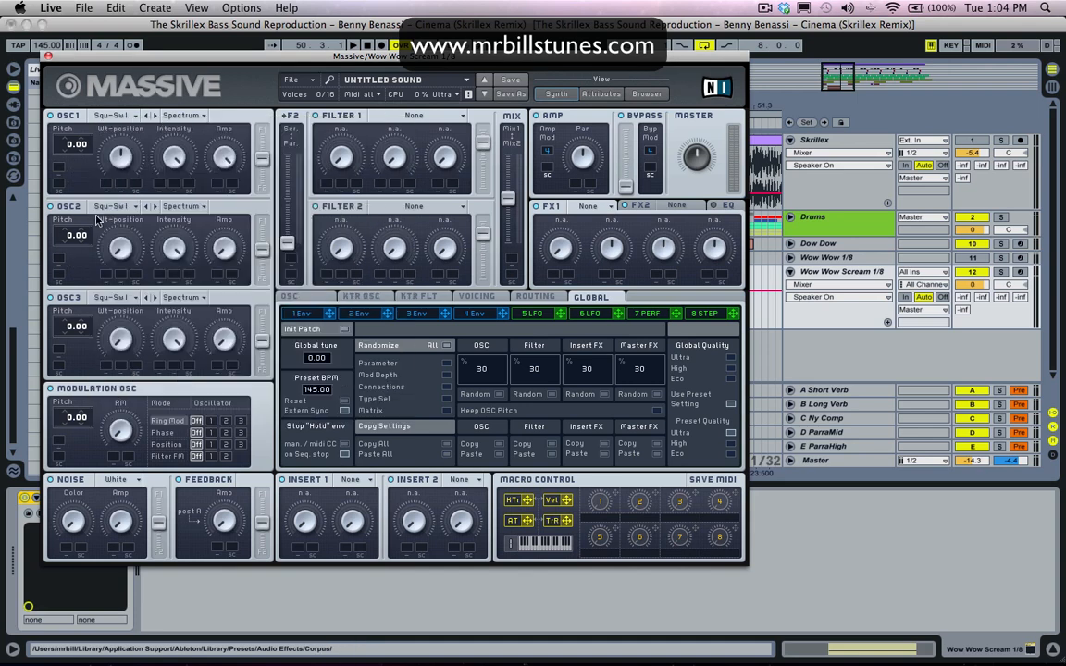
drag(224, 256, 241, 130)
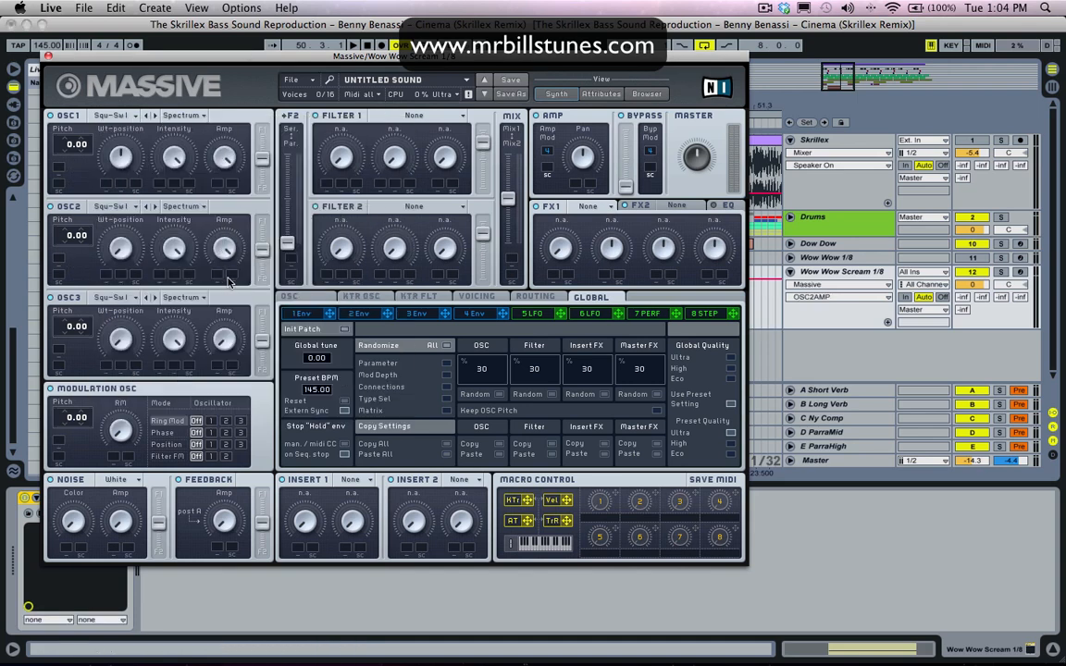
drag(225, 335, 238, 87)
Choose the Square-Saw I wavetable for OSC1 and Sin-Square for OSC2
click(111, 117)
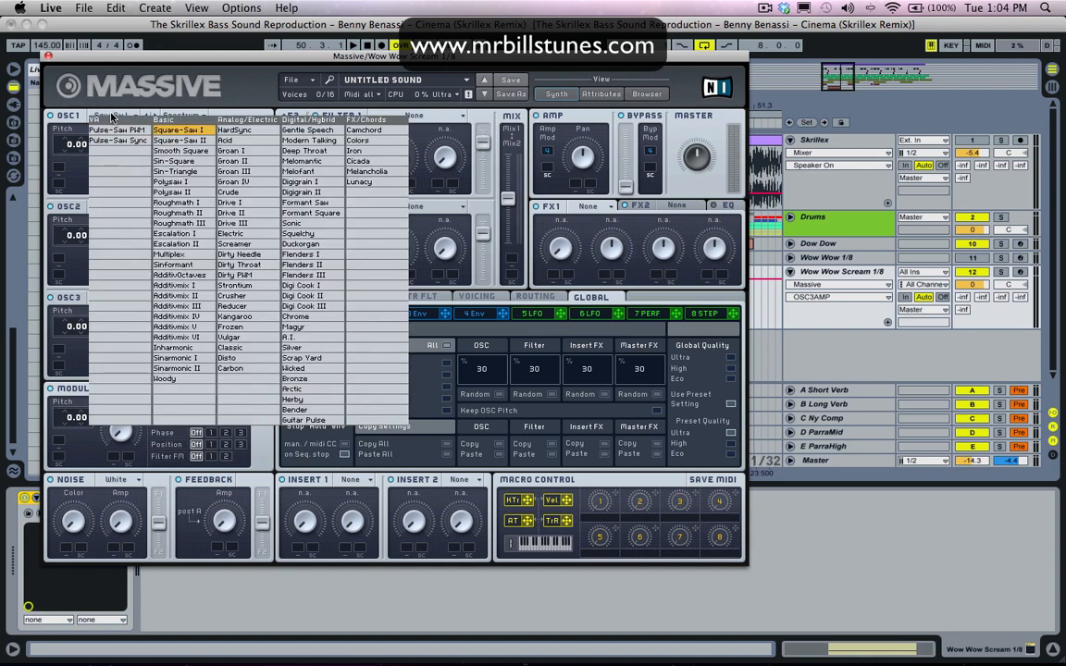
click(174, 135)
click(109, 209)
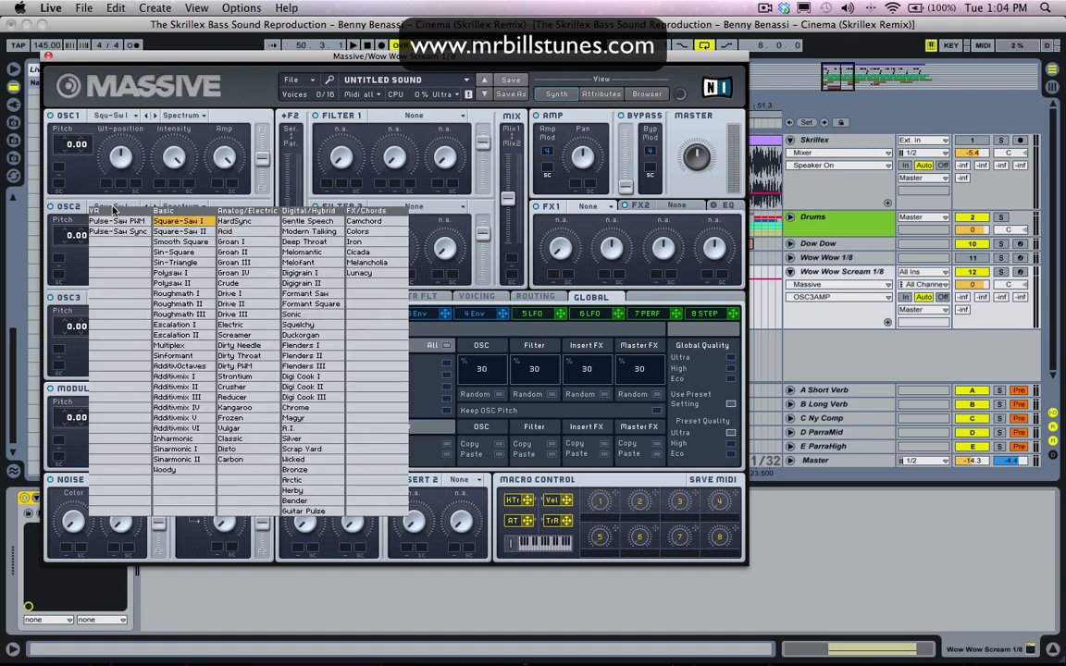
click(174, 253)
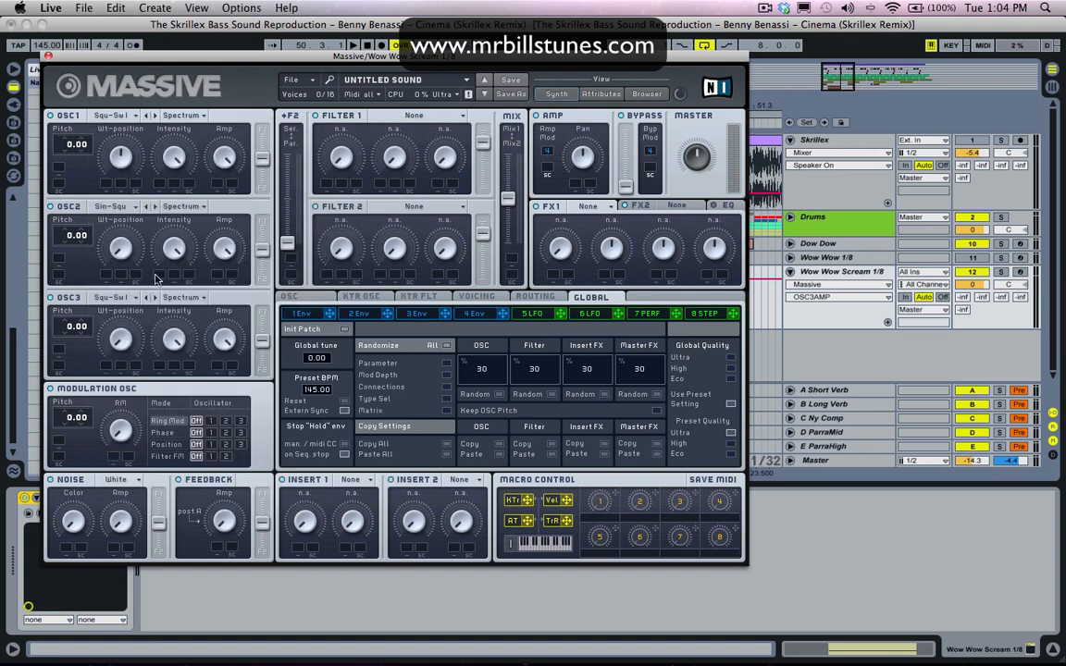
Give OSC3 the Bender wavetable and switch its mode from Spectrum to Formant
click(106, 298)
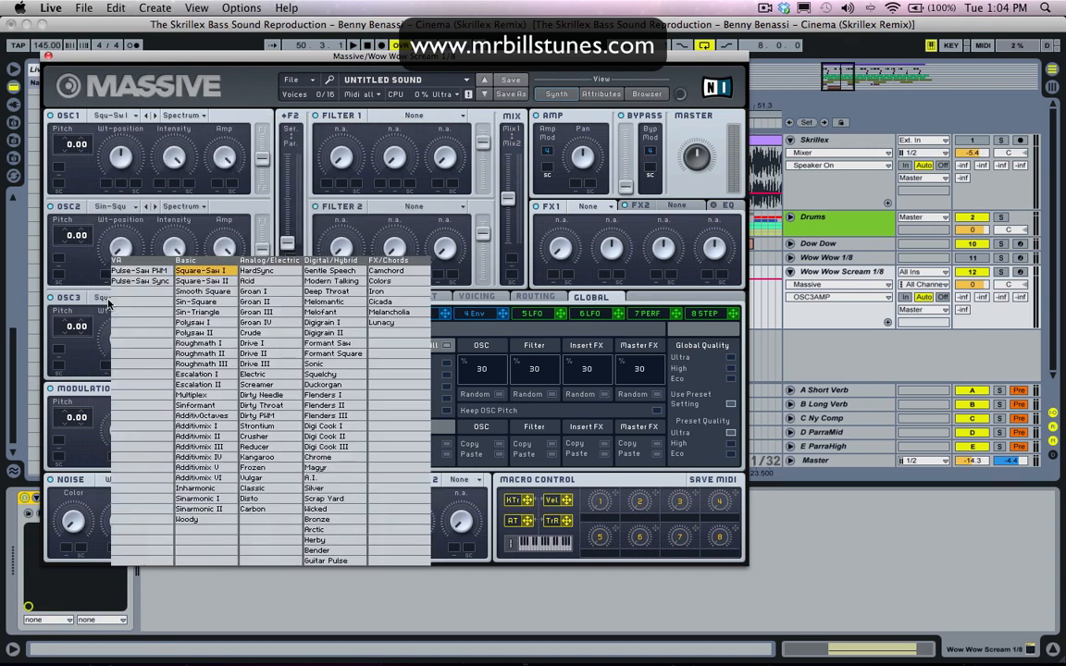
click(317, 551)
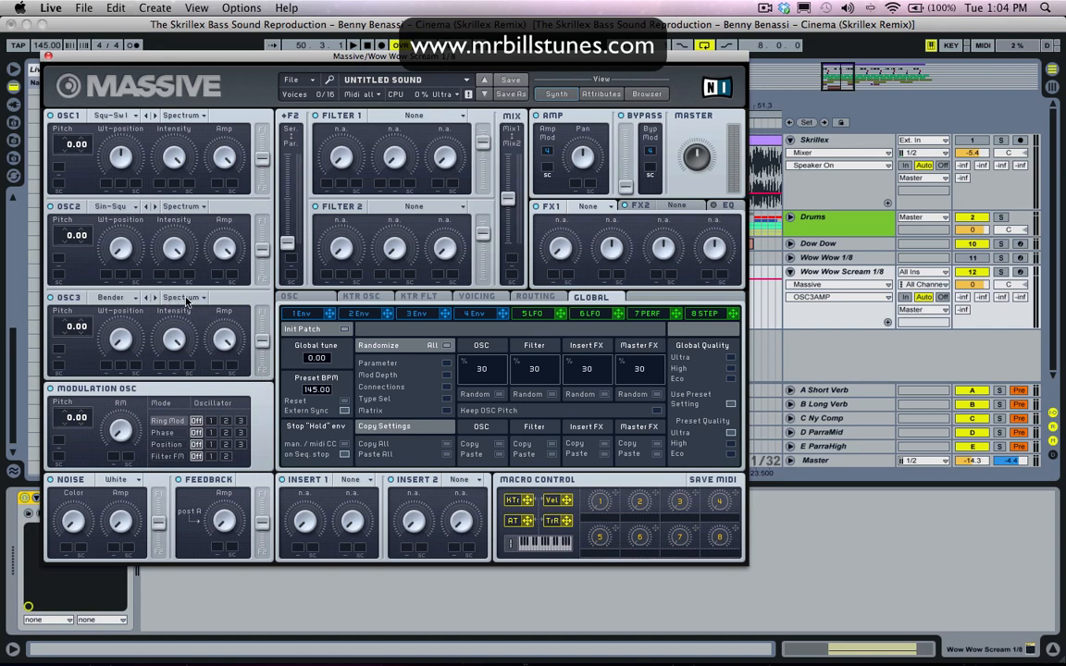
click(186, 301)
click(188, 335)
Set the OSC1 and OSC2 pitch to -24.00 and solo the Wow Wow Scream 1/8 track to audition the sound
drag(68, 145, 64, 179)
drag(65, 239, 64, 272)
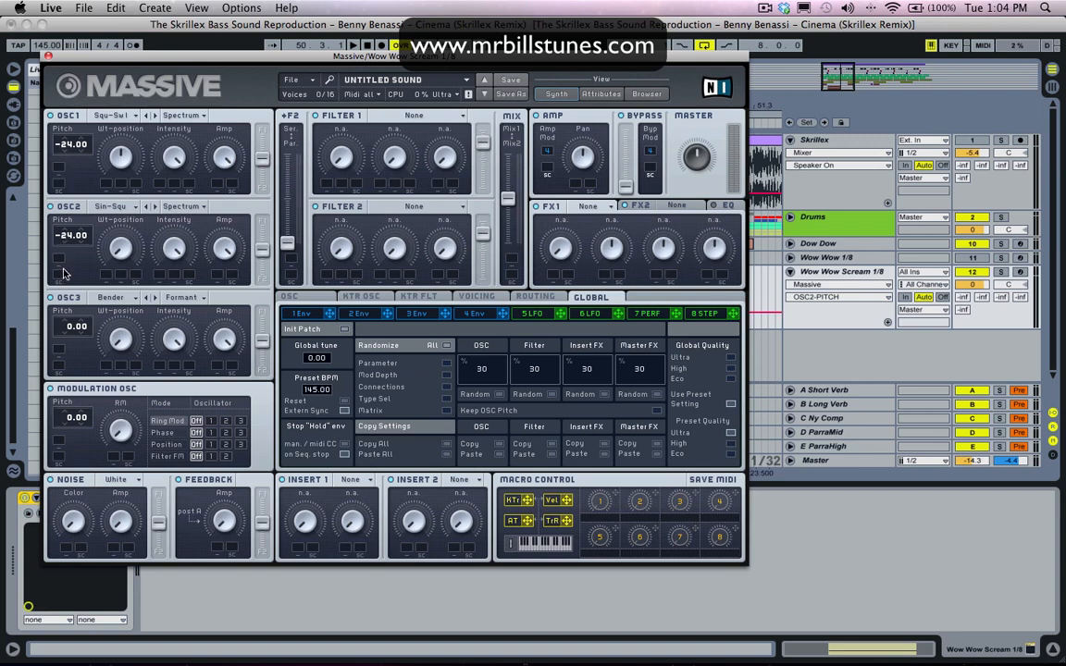
click(1001, 271)
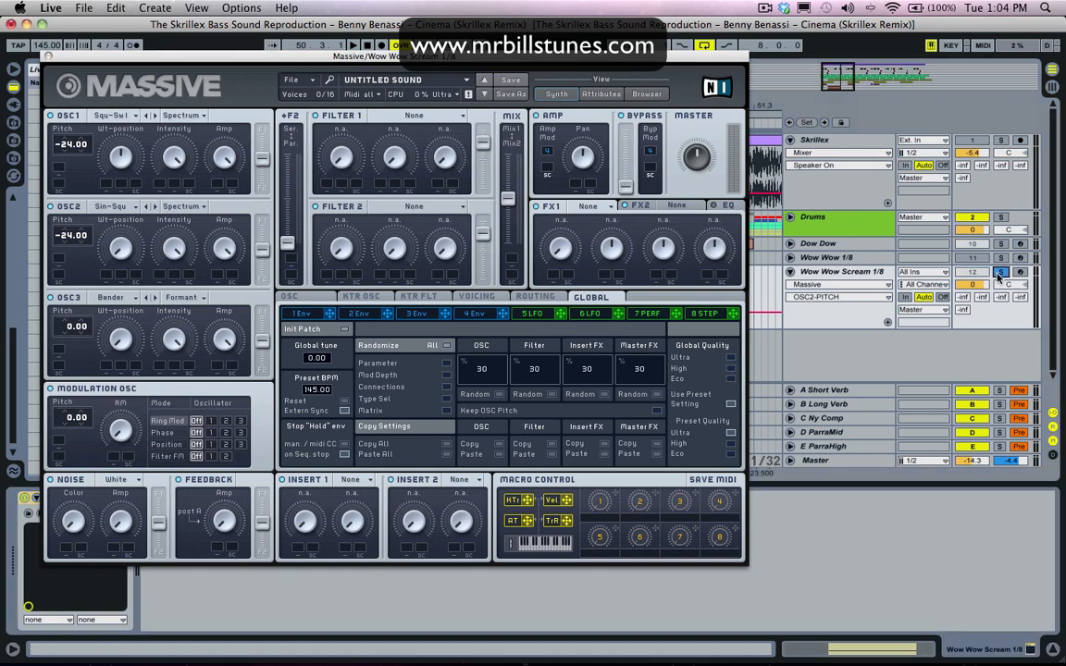
key(super+s)
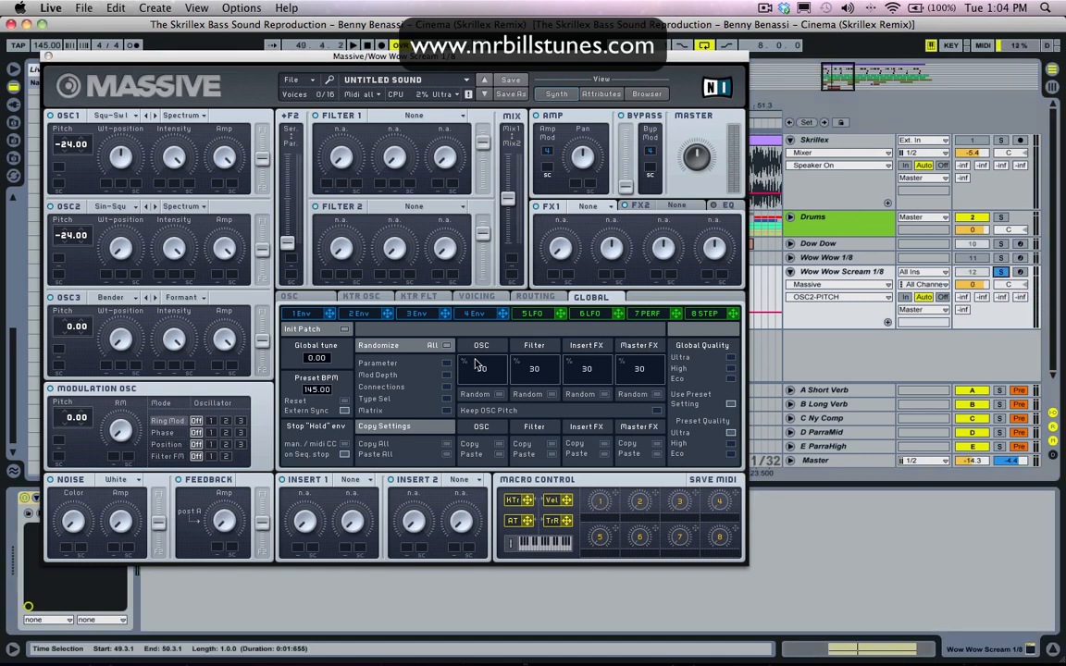
Show the 4 Env envelope in Massive and adjust the Wt-position of OSC1, OSC2 and OSC3
click(473, 314)
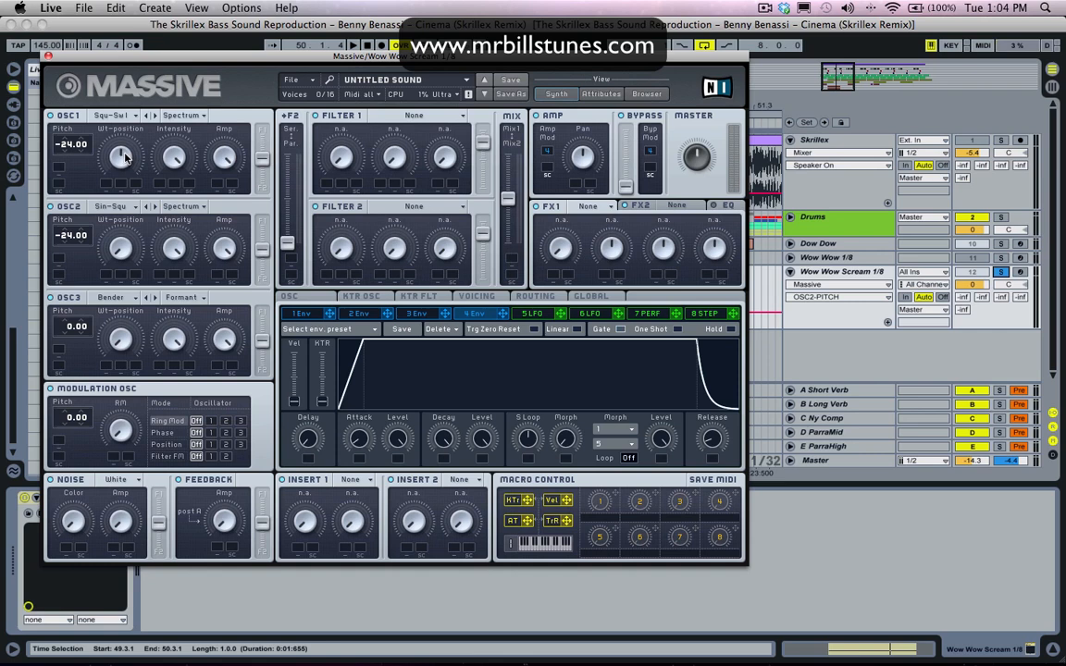
click(125, 157)
click(120, 229)
drag(120, 336, 117, 287)
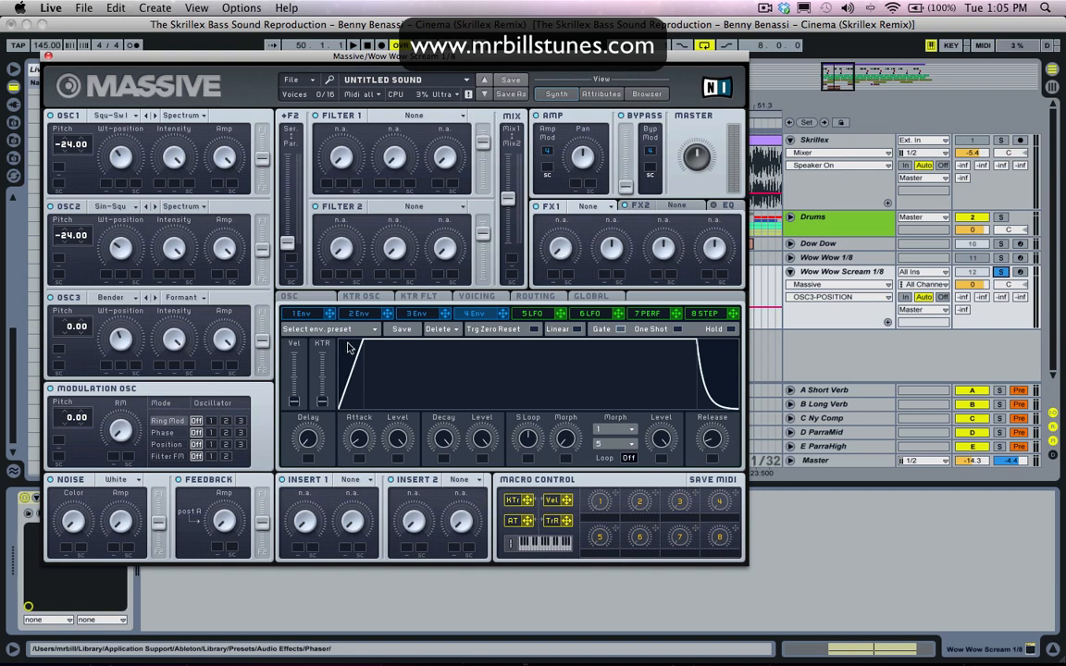
Solo and play the Skrillex reference track for comparison, and return the solo to Wow Wow Scream 1/8
click(1004, 140)
key(space)
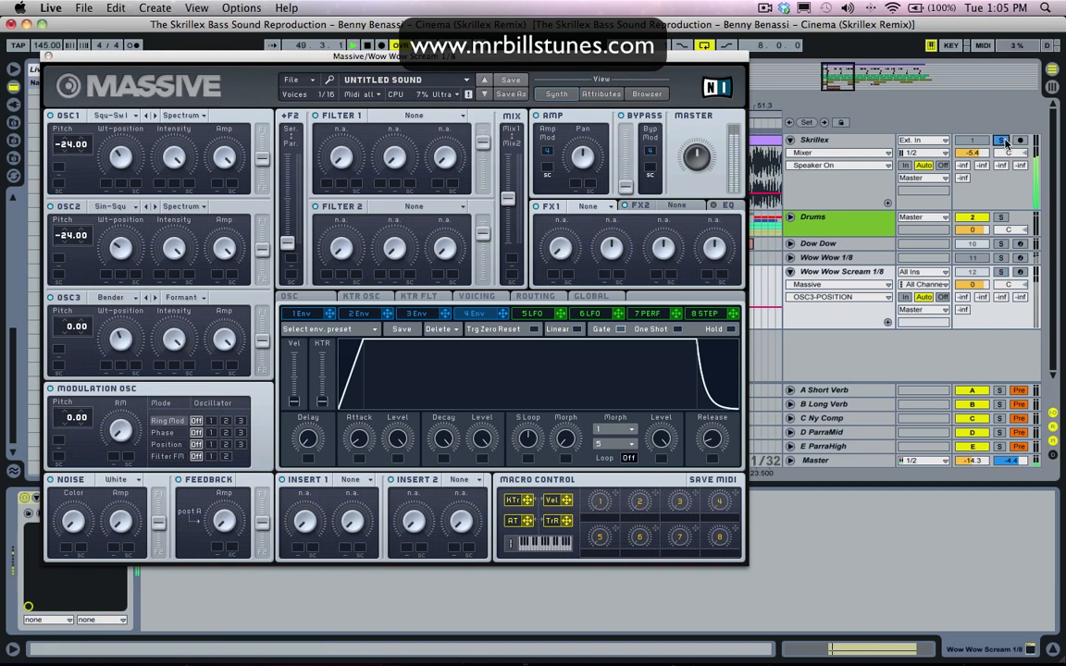
click(1001, 273)
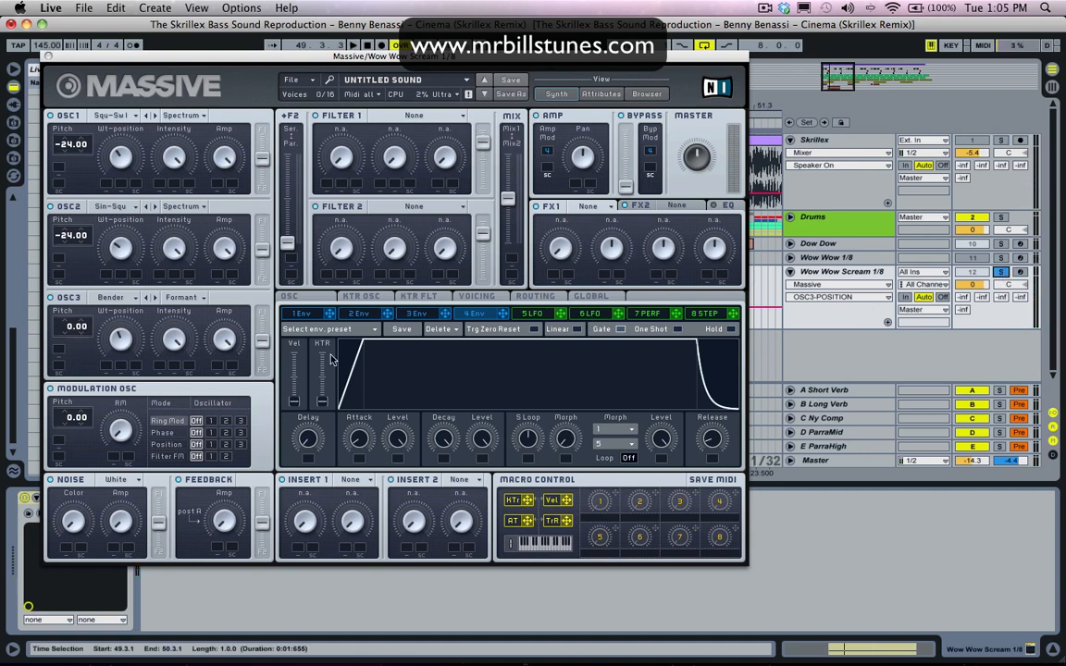
Assign modulator 5 to the OSC3 Wt-position, set its modulation range and audition the sound
right_click(105, 370)
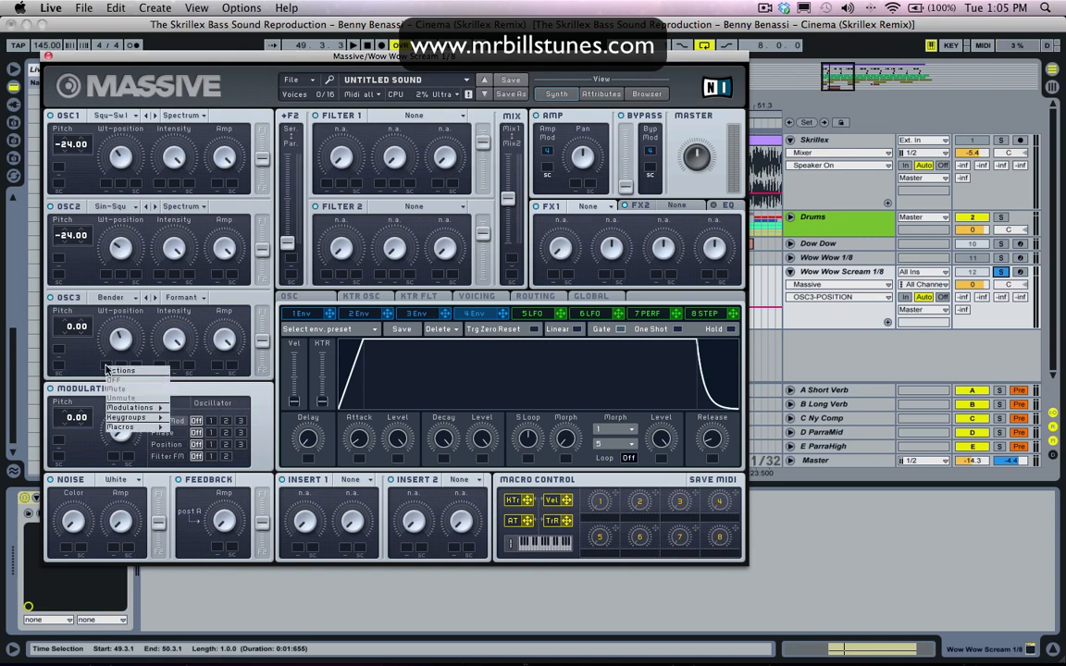
mouse_move(146, 409)
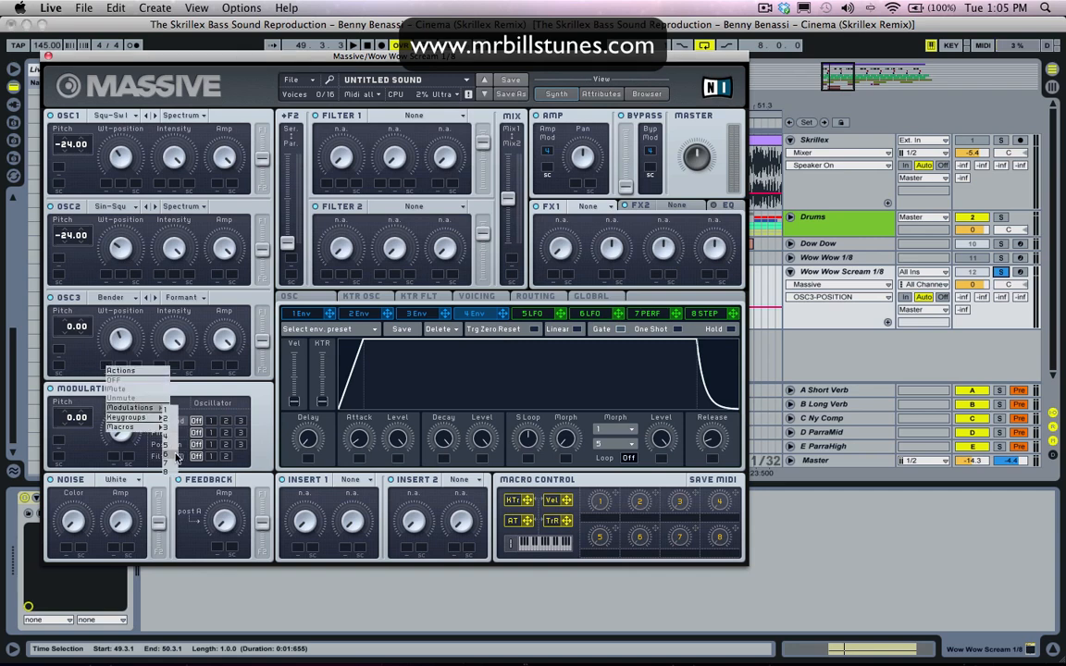
click(167, 443)
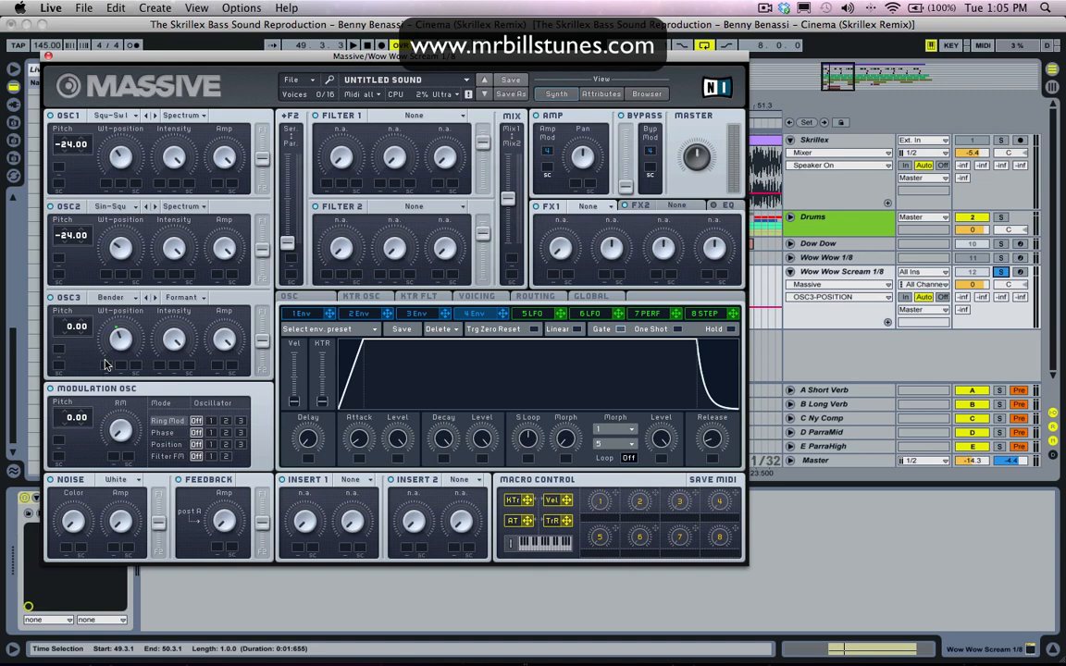
key(space)
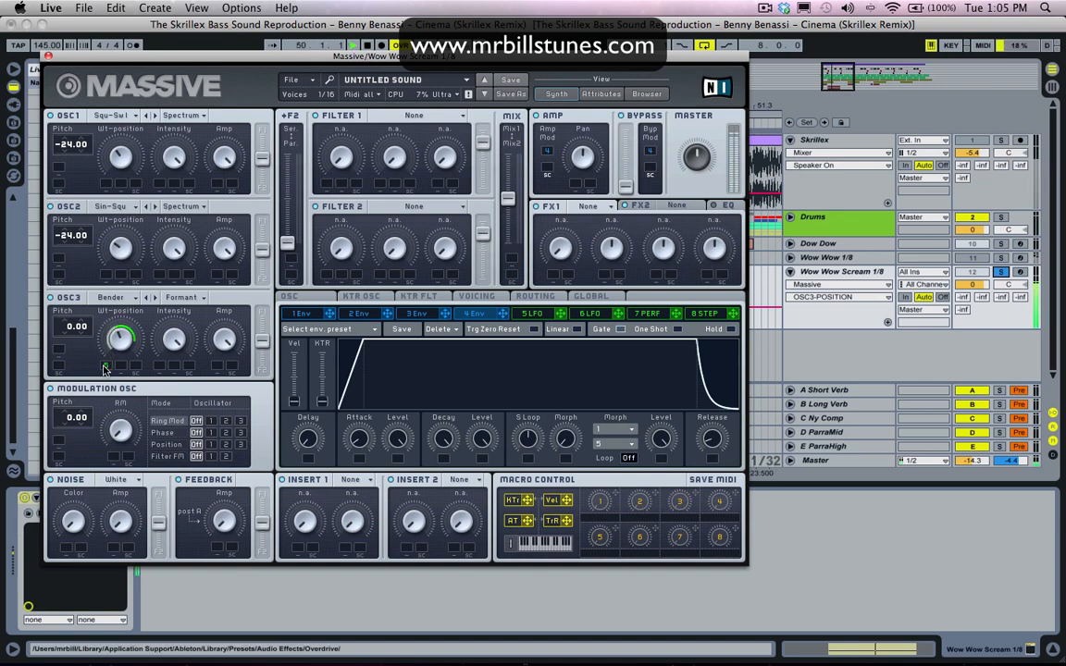
key(space)
Sync the 5 LFO at a 1/8 ratio, audition it and adjust the OSC3 Wt-position
click(533, 315)
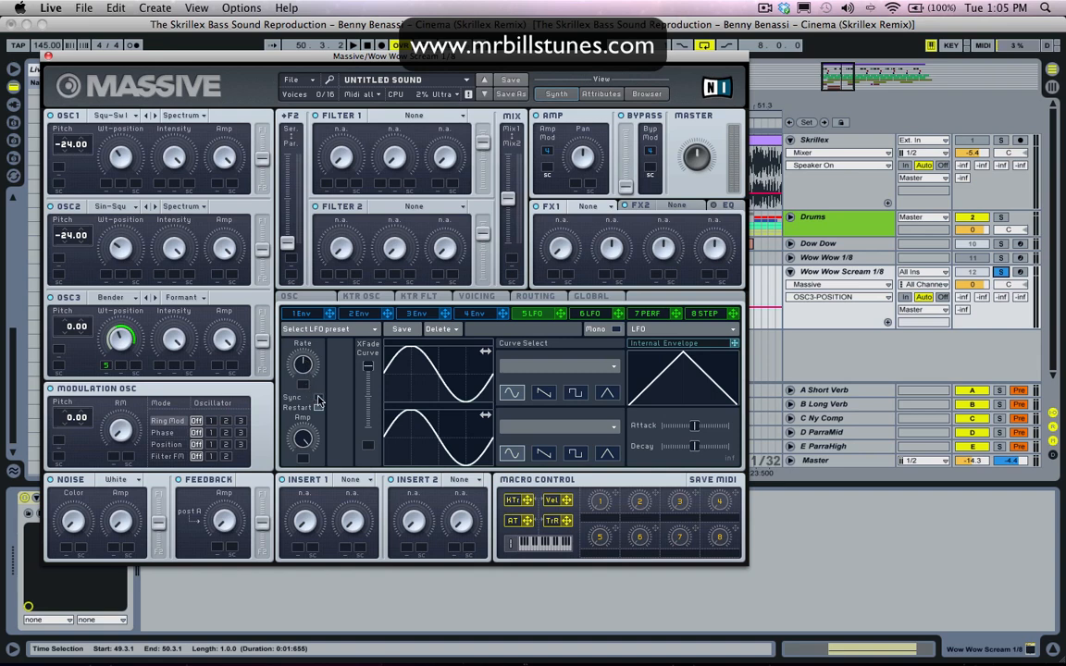
click(318, 399)
drag(303, 378, 312, 368)
key(space)
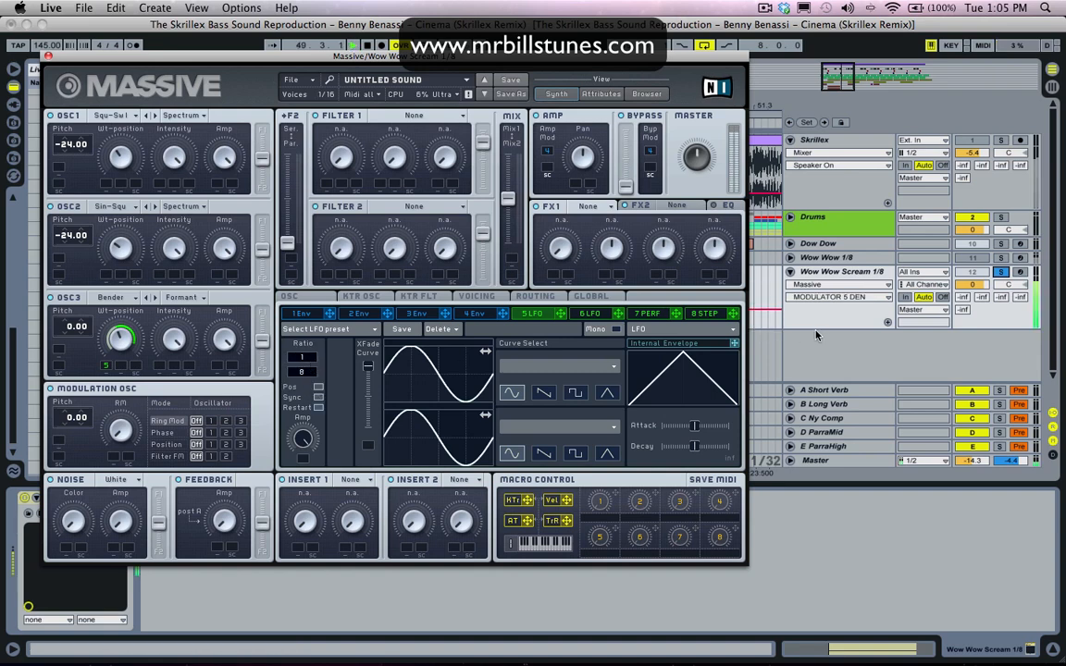
click(118, 352)
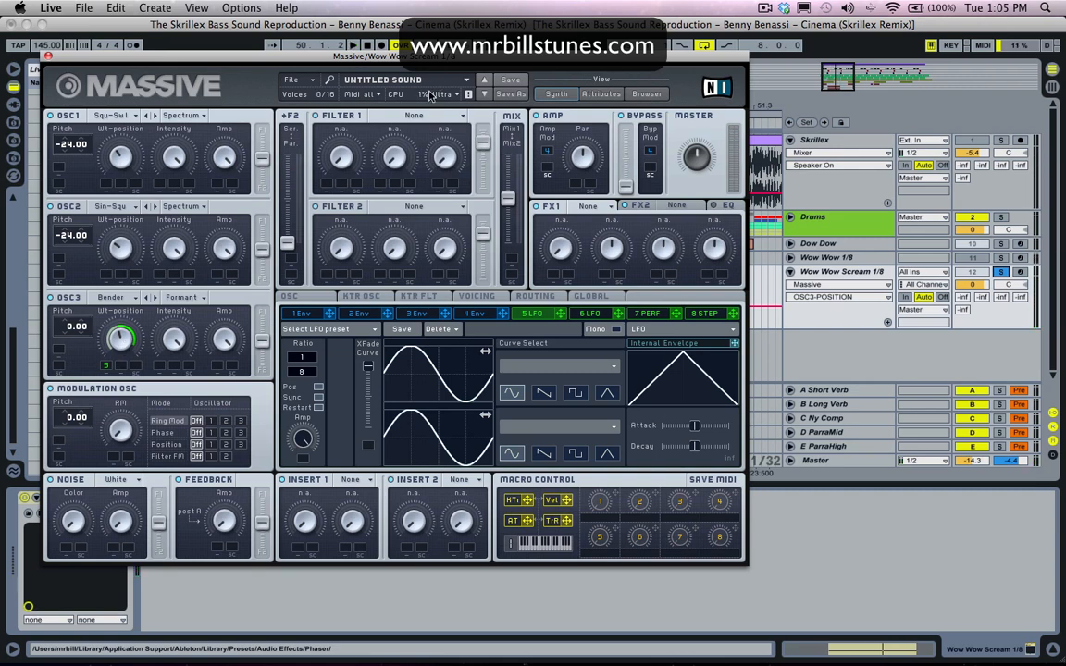
Set Filter 1 to Scream and adjust its Cutoff, Scream and Resonance
click(407, 118)
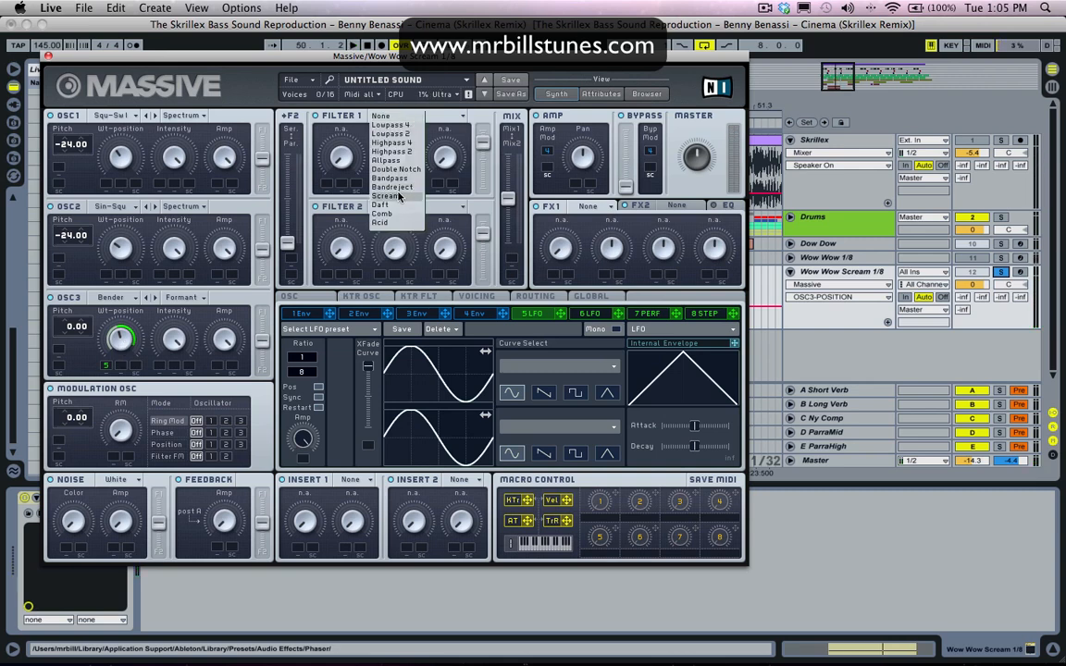
click(354, 171)
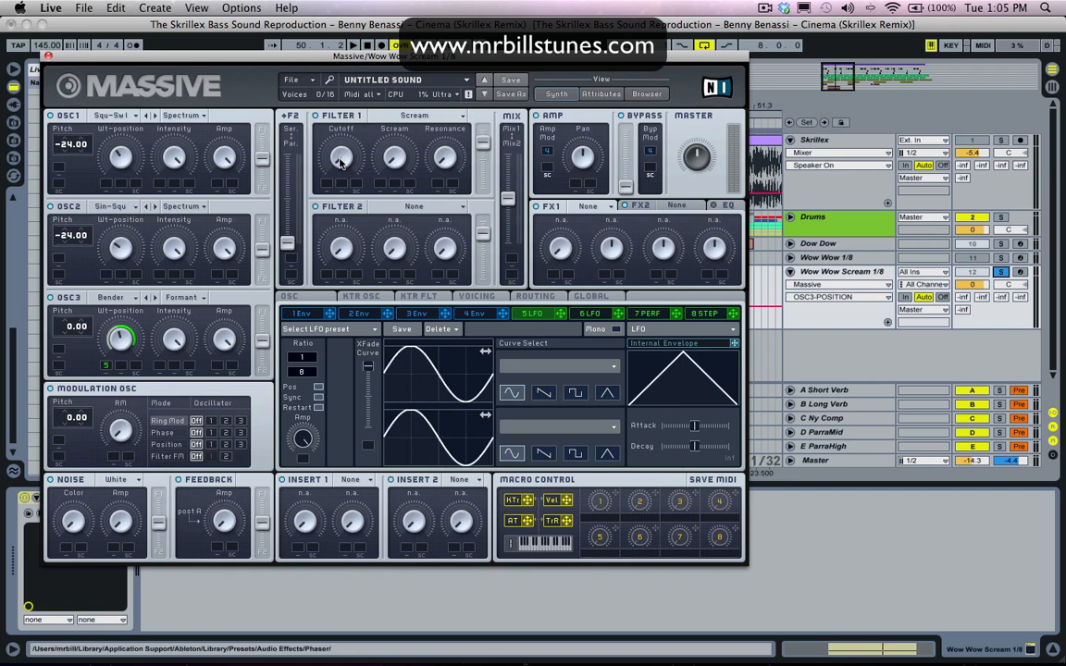
click(341, 162)
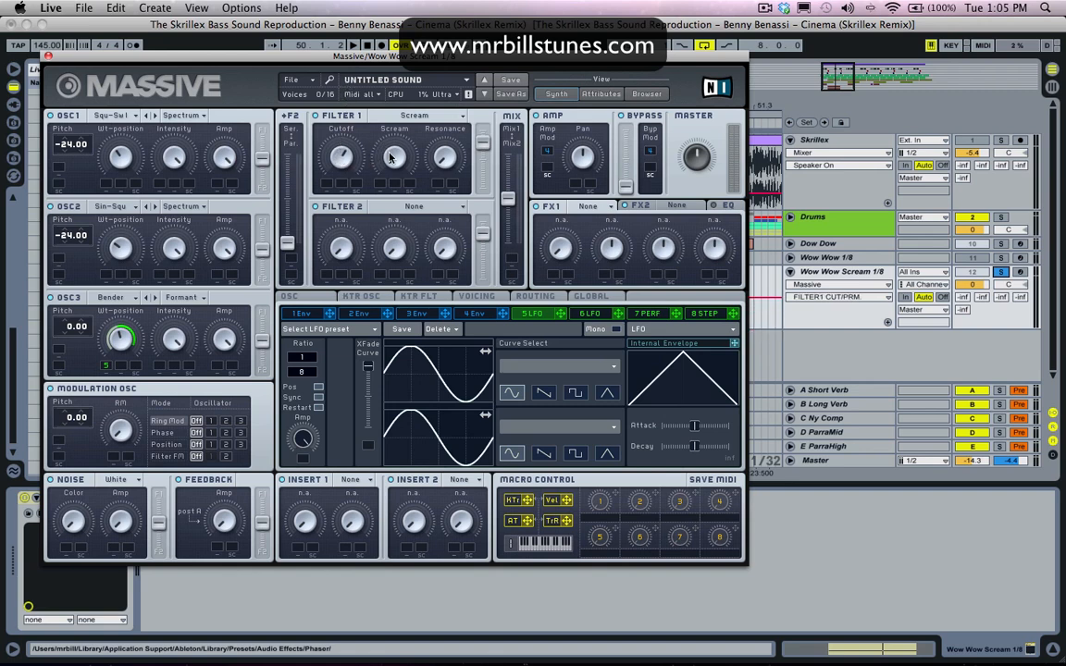
click(392, 162)
click(444, 162)
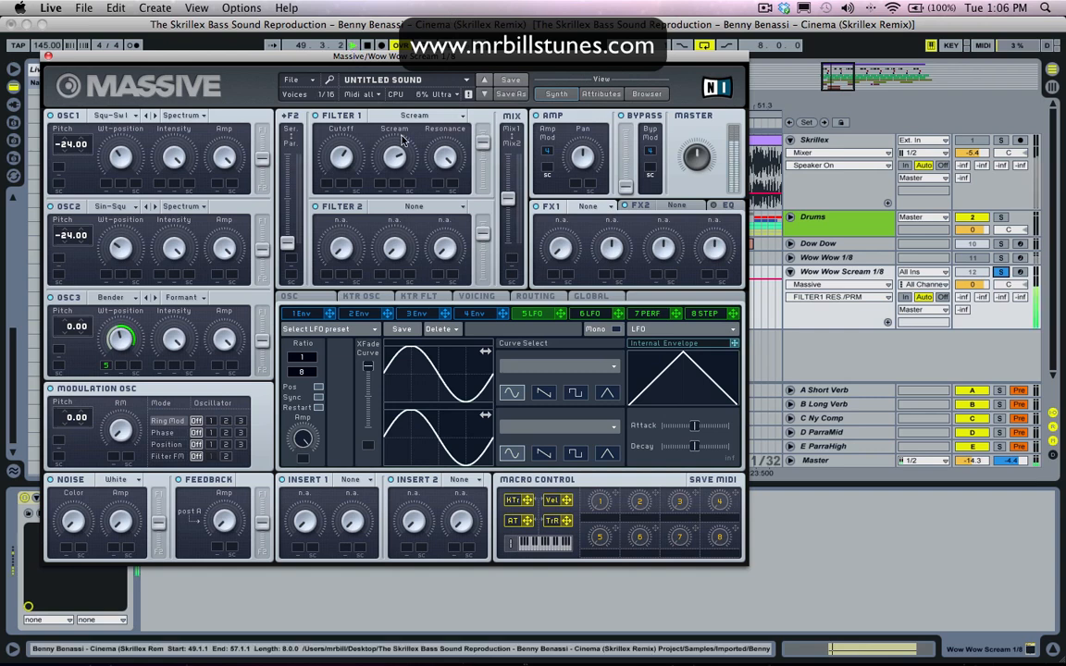
Move the filter routing to Series and modulate the Filter 1 Cutoff with modulator 5, setting its modulation range
drag(289, 243, 289, 153)
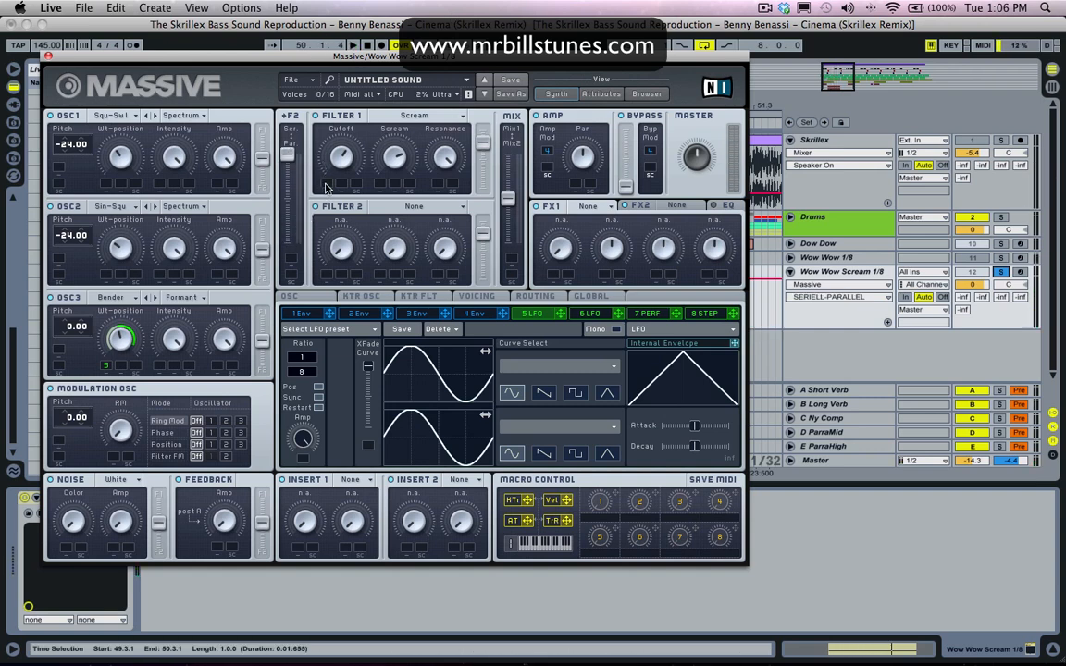
right_click(326, 188)
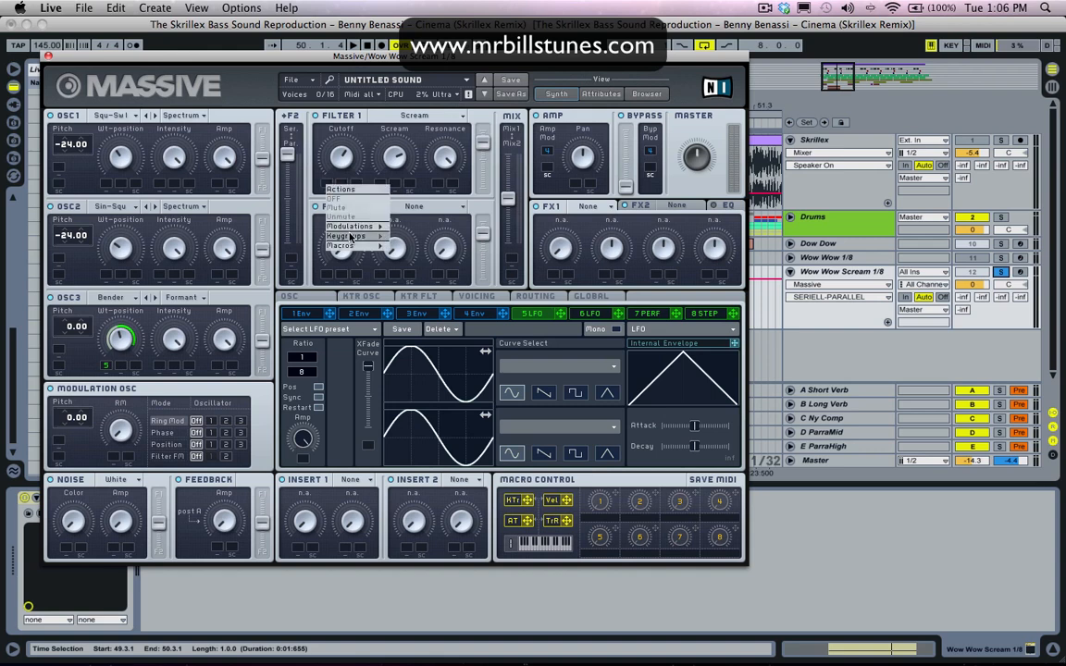
mouse_move(375, 226)
click(386, 261)
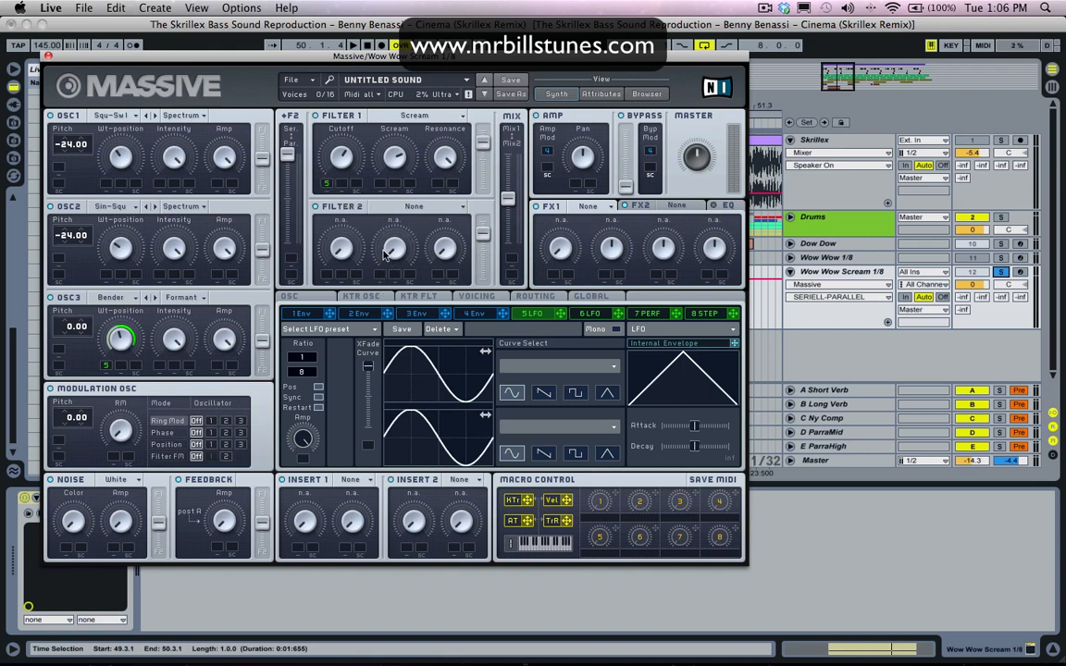
drag(330, 184, 330, 175)
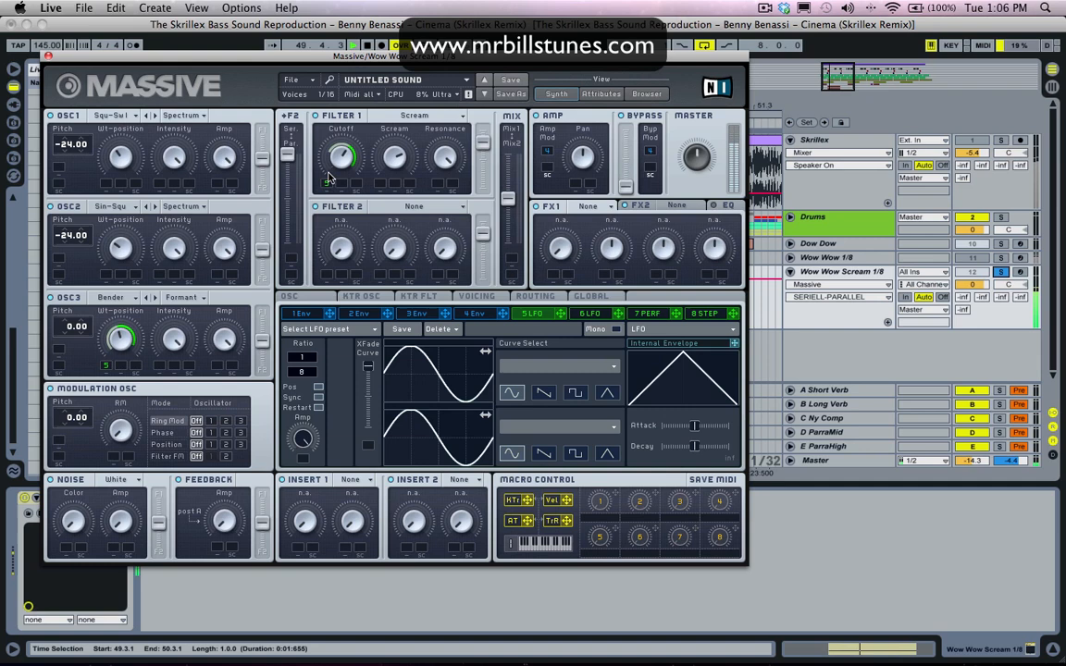
Fine-tune Filter 1's Scream and Cutoff, and compare the sound with the soloed Skrillex track before soloing Wow Wow Scream 1/8 again
click(400, 155)
click(342, 156)
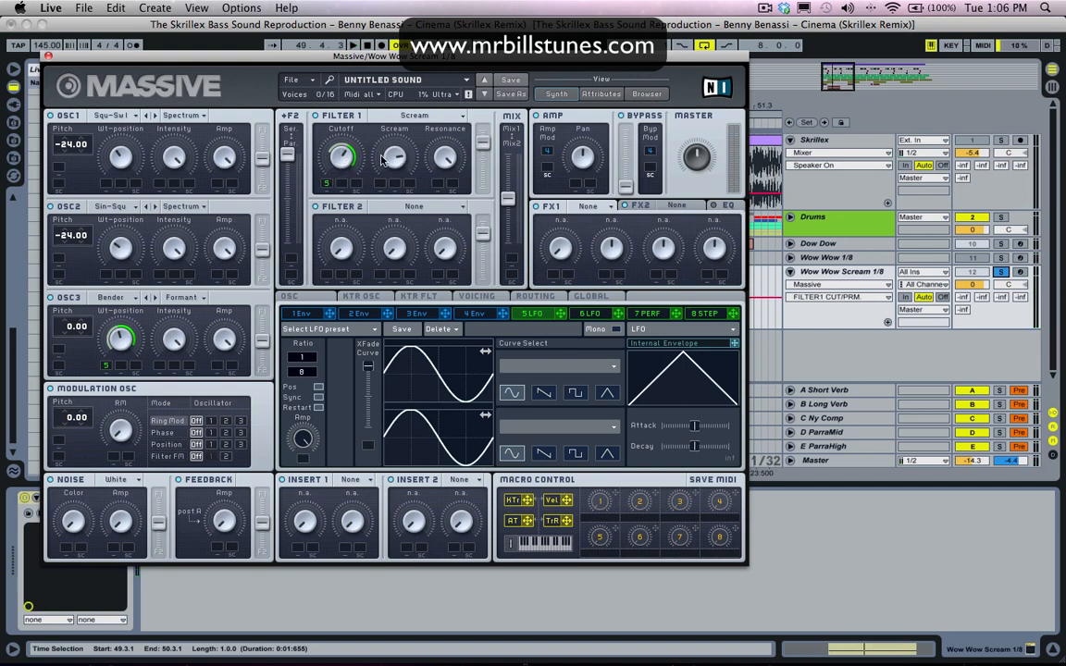
click(384, 160)
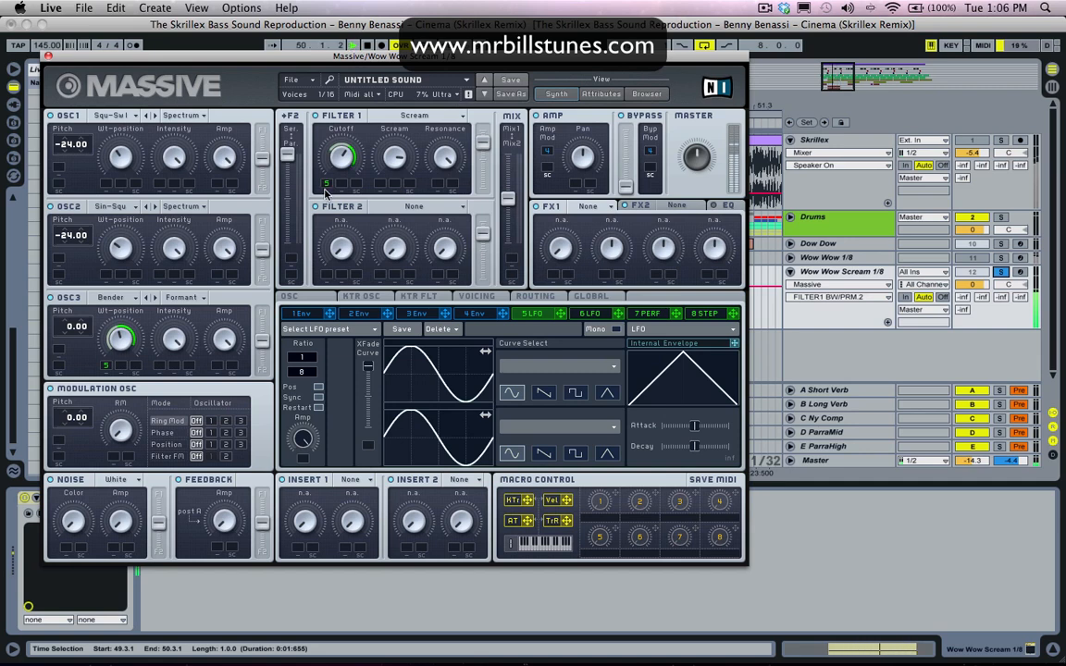
drag(339, 164, 334, 179)
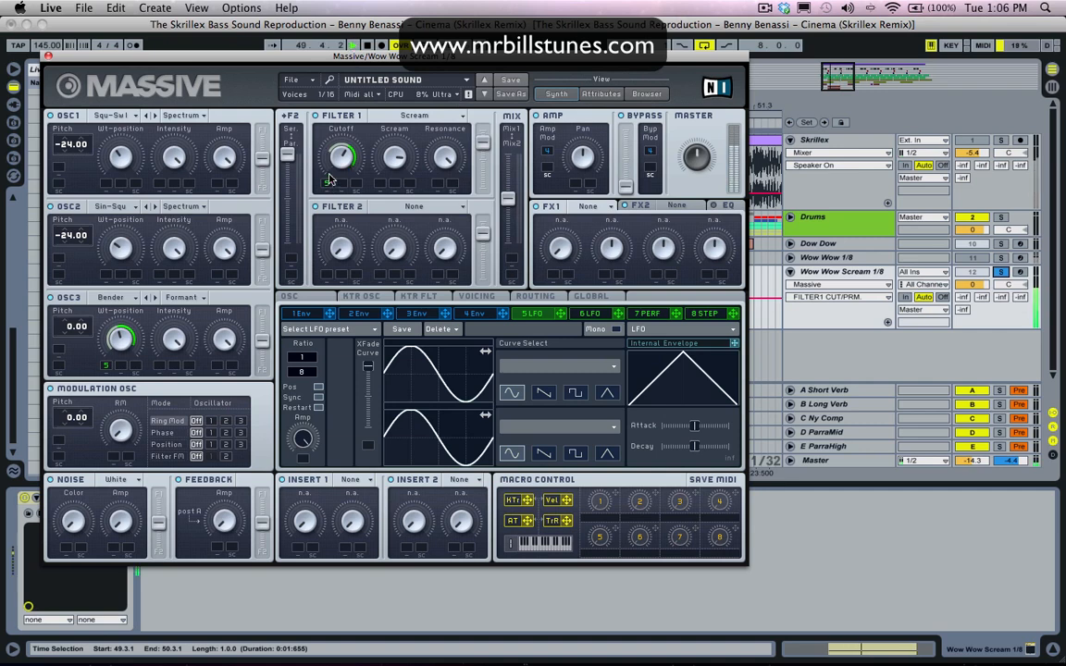
click(1001, 141)
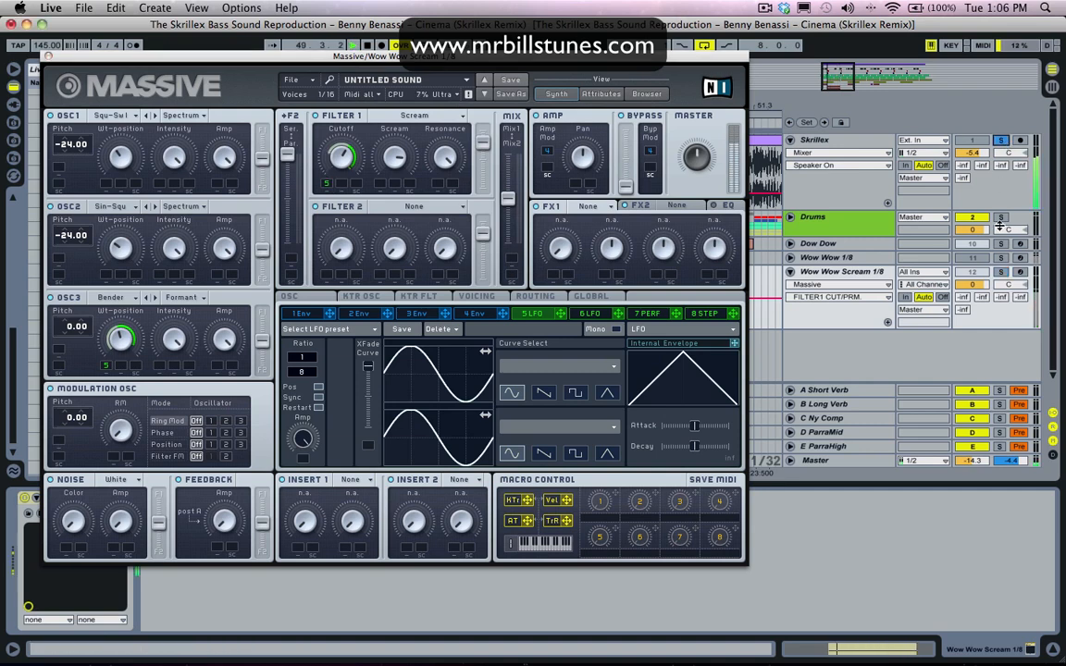
click(1000, 272)
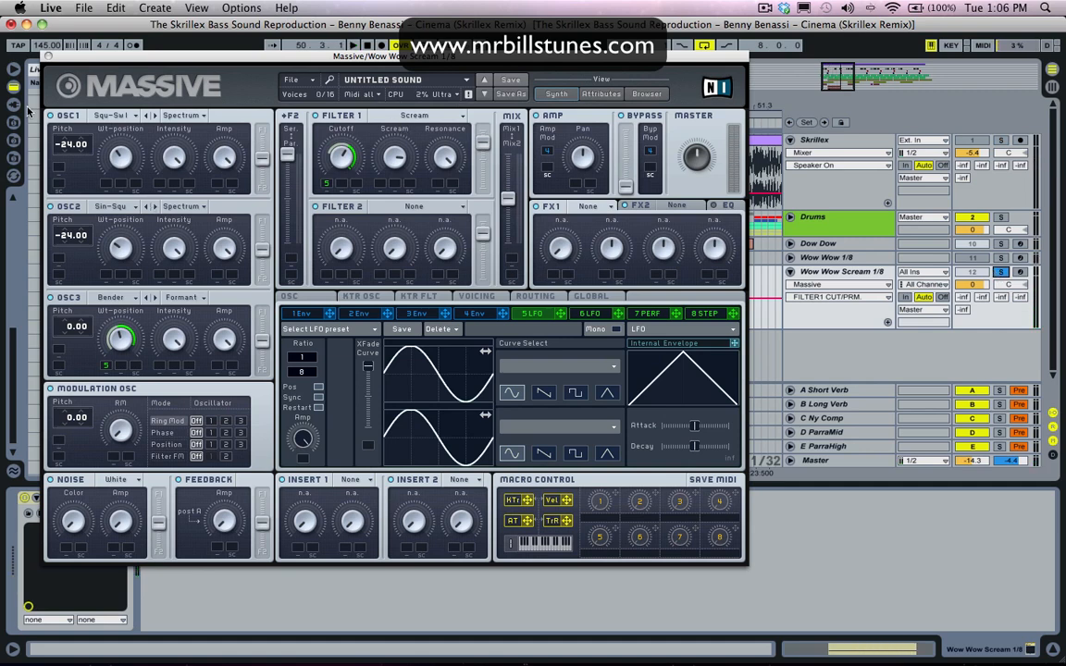
Close the Massive window, add an EQ Eight after Massive and set its band 1 frequency to 191 Hz
click(49, 56)
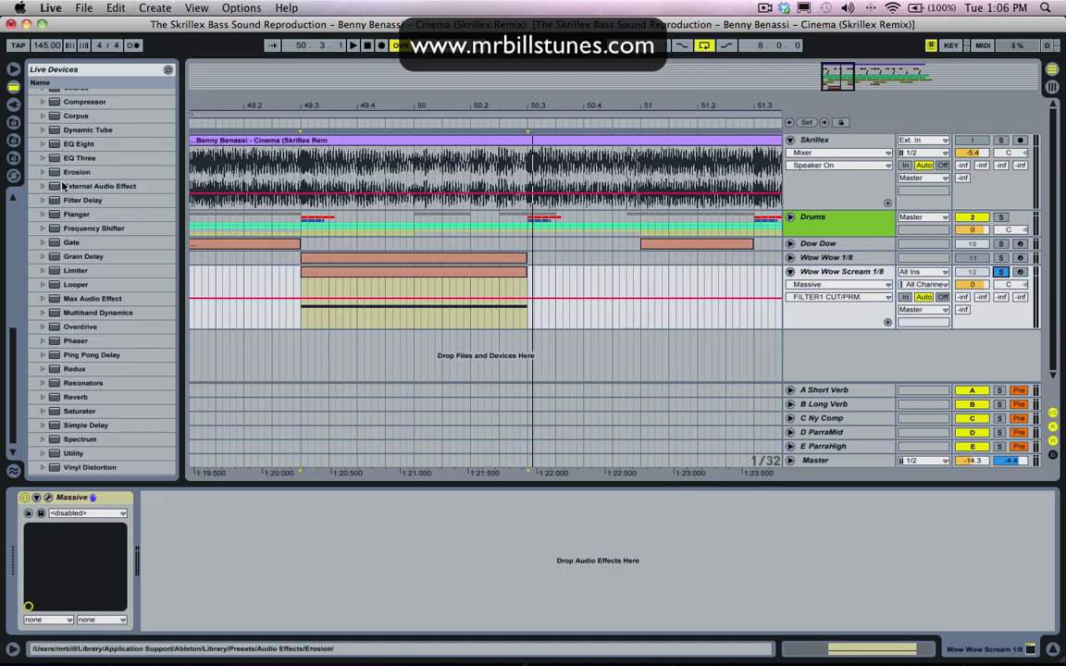
drag(78, 143, 195, 581)
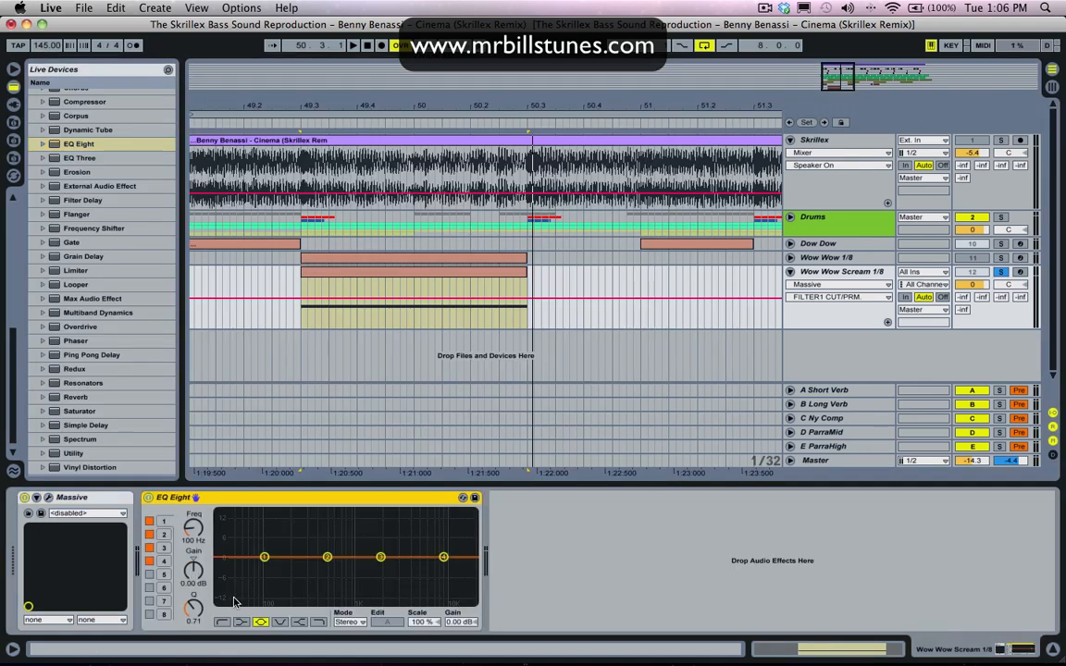
click(196, 535)
text(19)
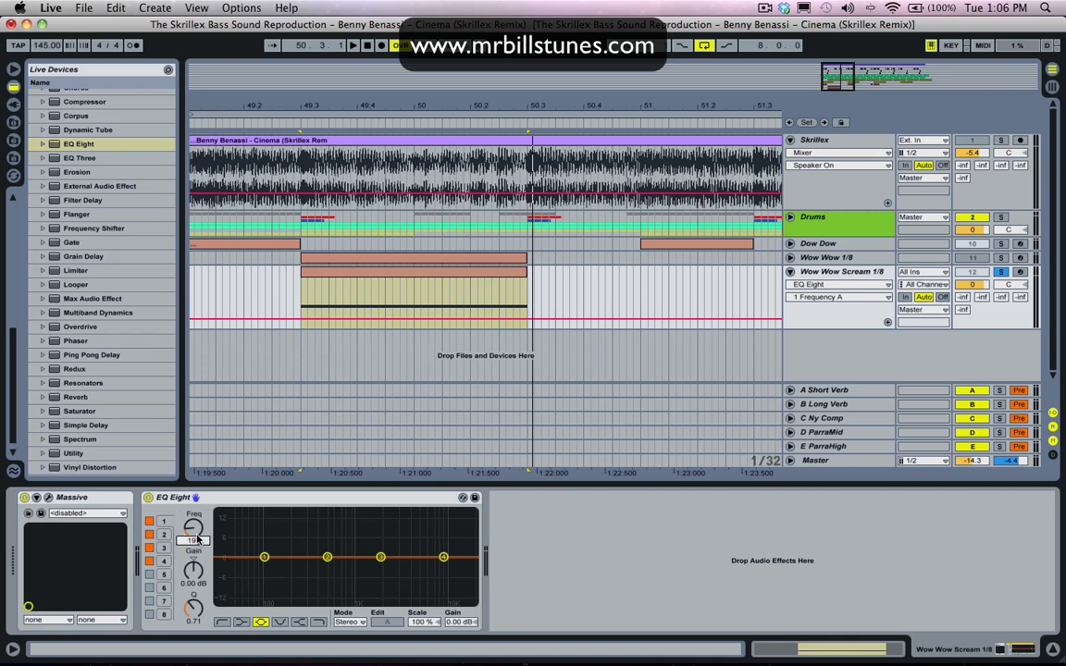
text(1)
key(Return)
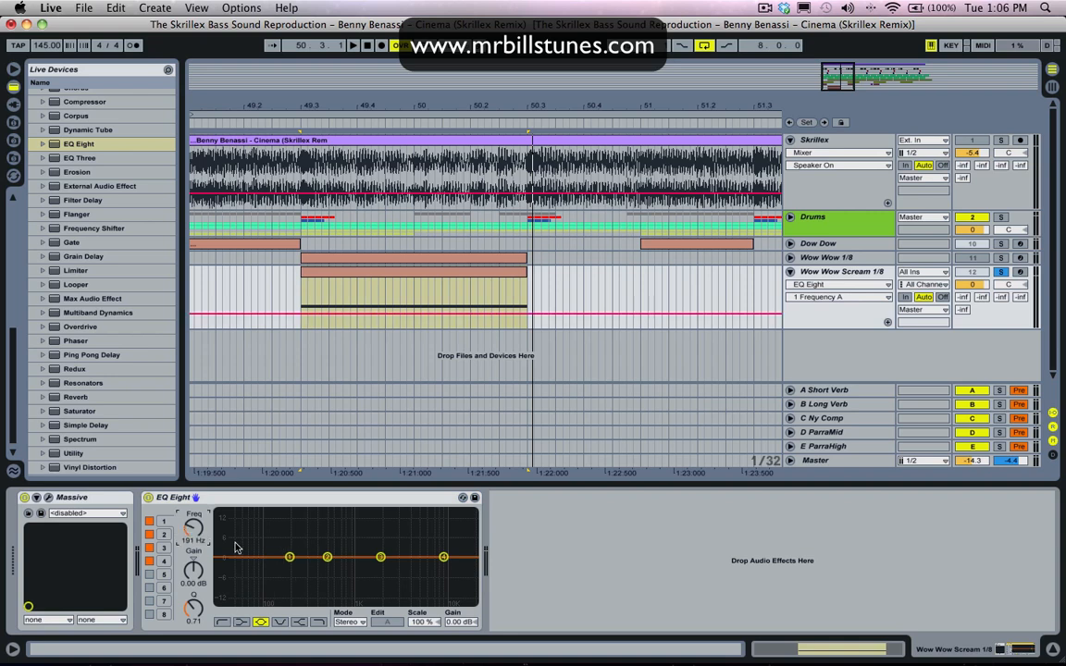
Switch off EQ Eight bands 2, 3 and 4, and make band 1 a low shelf with about 4.76 dB gain
click(149, 535)
click(149, 548)
click(149, 561)
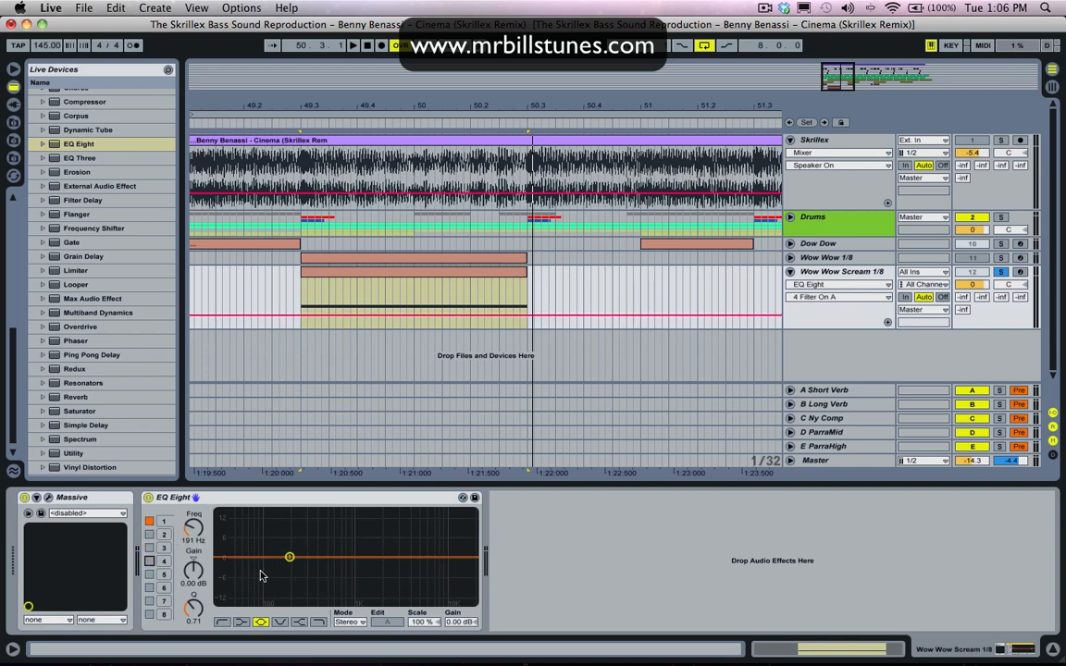
click(239, 623)
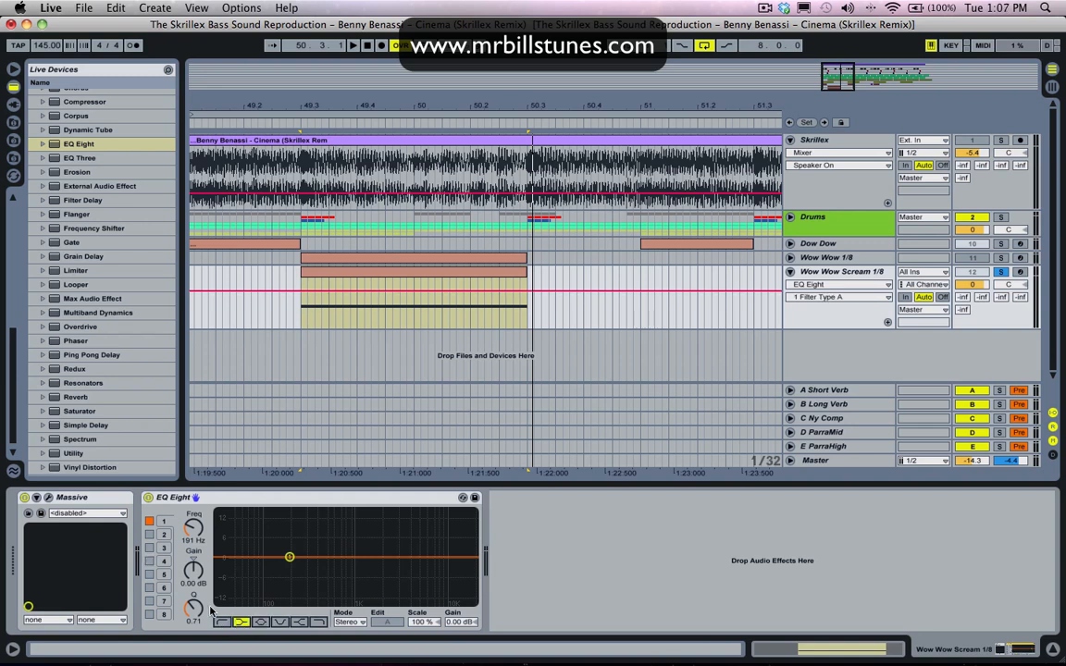
drag(194, 574, 194, 554)
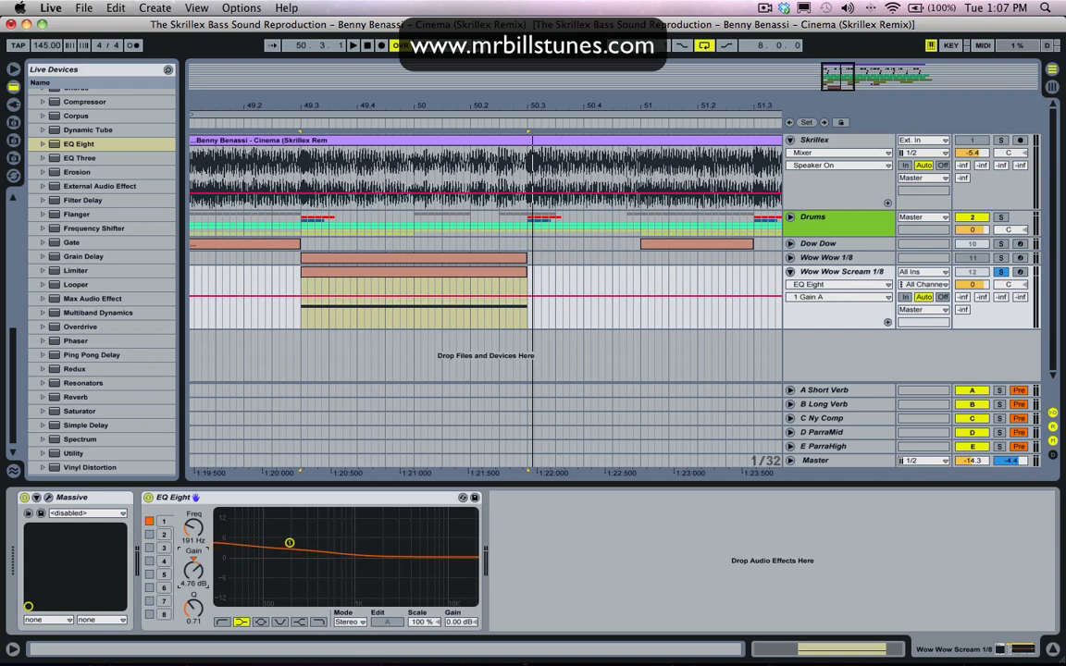
Enable EQ Eight band 2 as a bell boost of about 3.8 dB at about 2.80 kHz
click(150, 535)
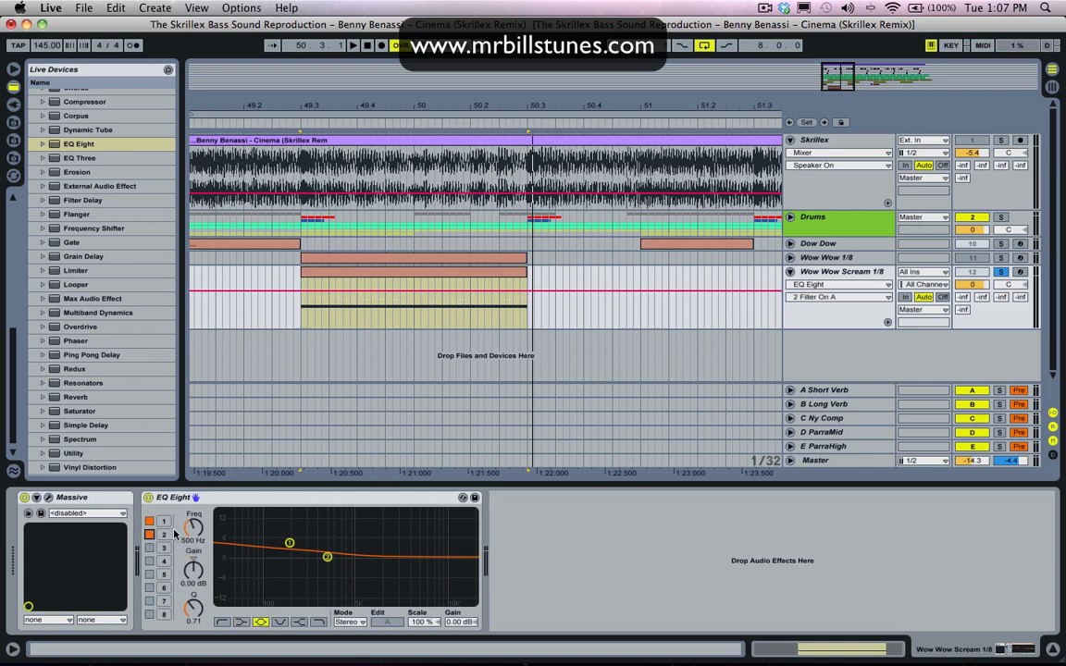
drag(191, 531, 191, 497)
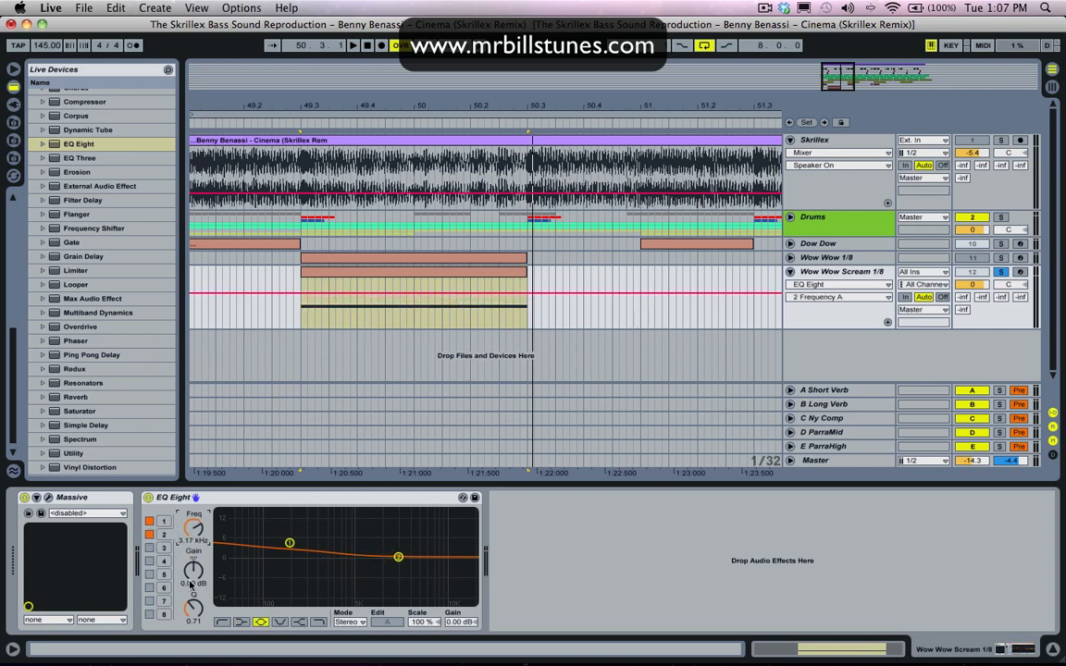
drag(193, 528, 195, 564)
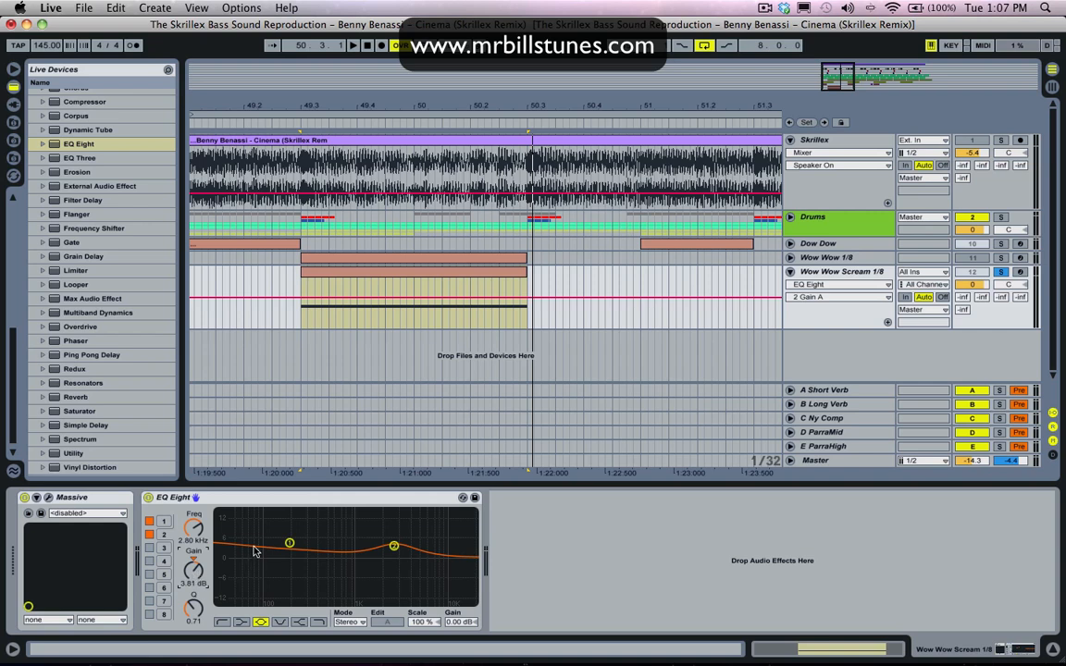
Refine EQ Eight band 1 to about 184 Hz, 5.16 dB gain and a Q of 1.01, and play the result
drag(290, 543, 288, 542)
drag(199, 609, 197, 609)
key(space)
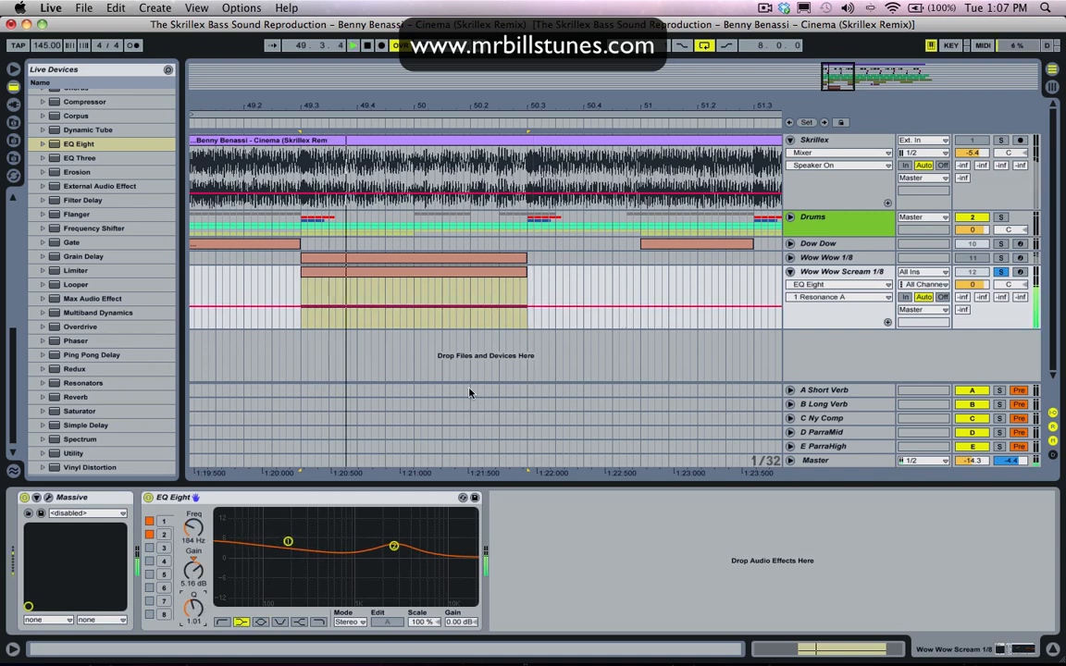
Solo Wow Wow 1/8 together with Wow Wow Scream 1/8 and audition the two layers
click(976, 261)
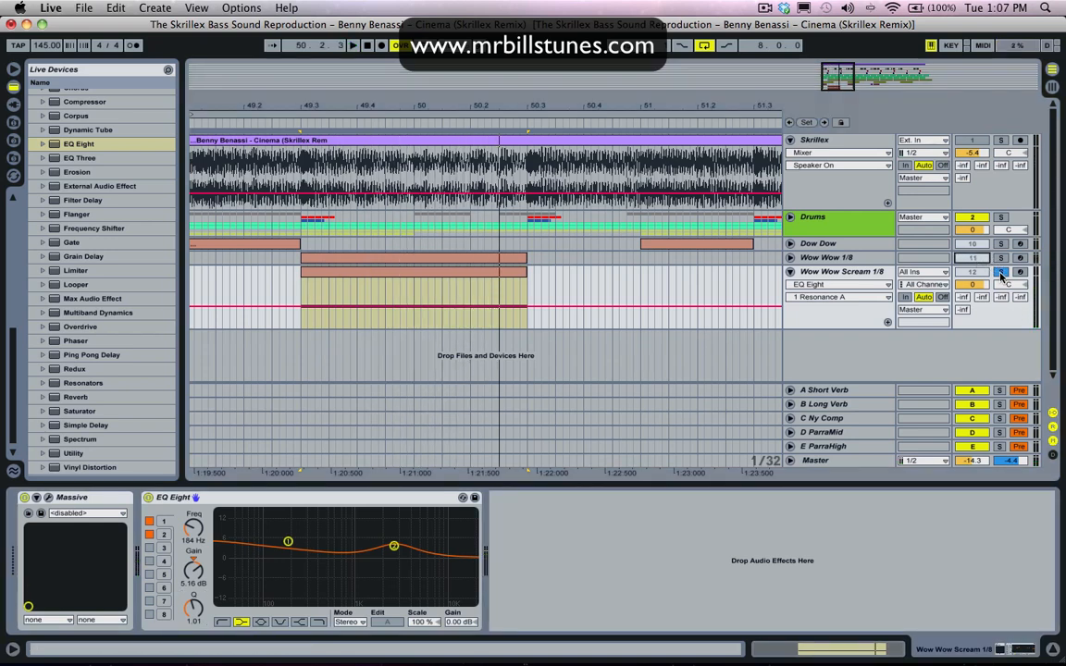
click(1001, 275)
click(1002, 260)
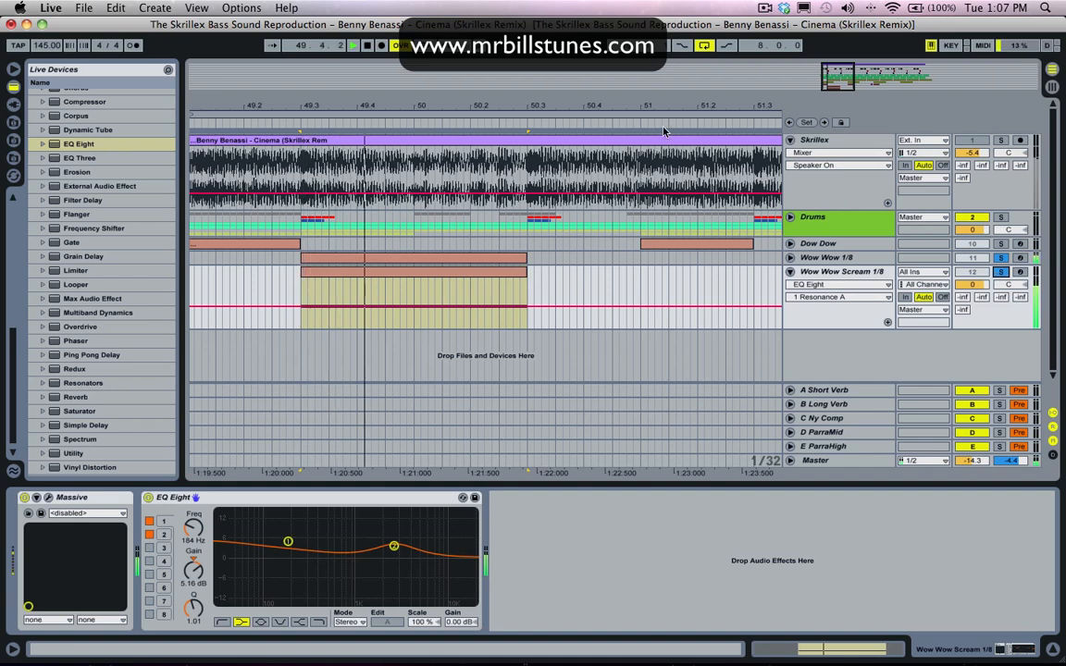
key(minus)
key(minus)
key(space)
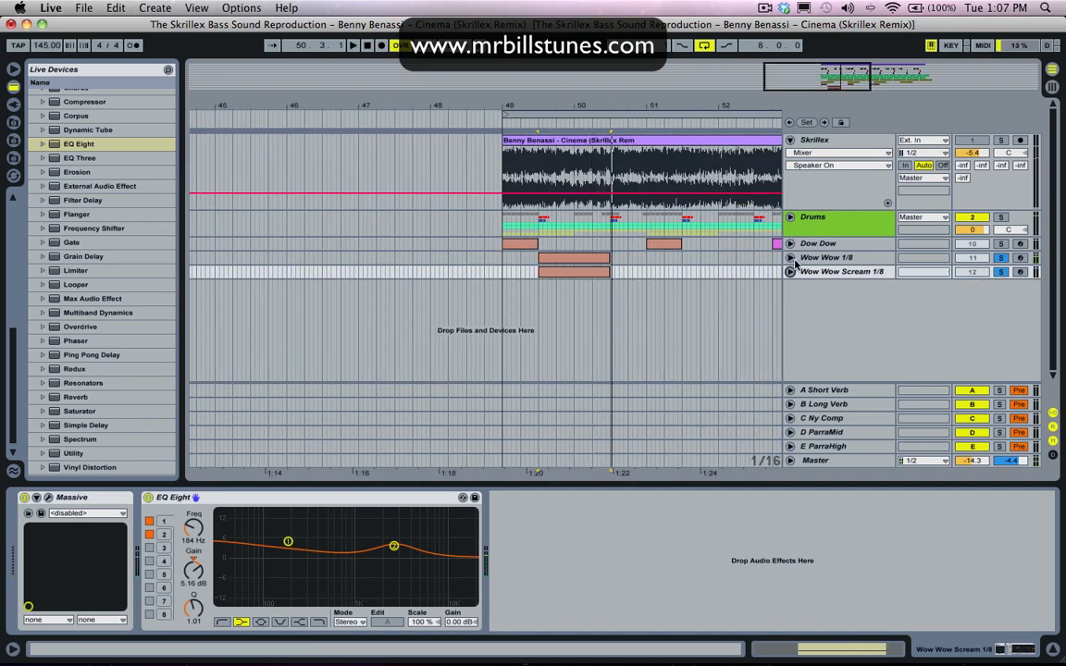
Lower the Wow Wow Scream 1/8 track volume to about -6 dB and play both layers together
click(842, 275)
drag(973, 285, 974, 307)
key(space)
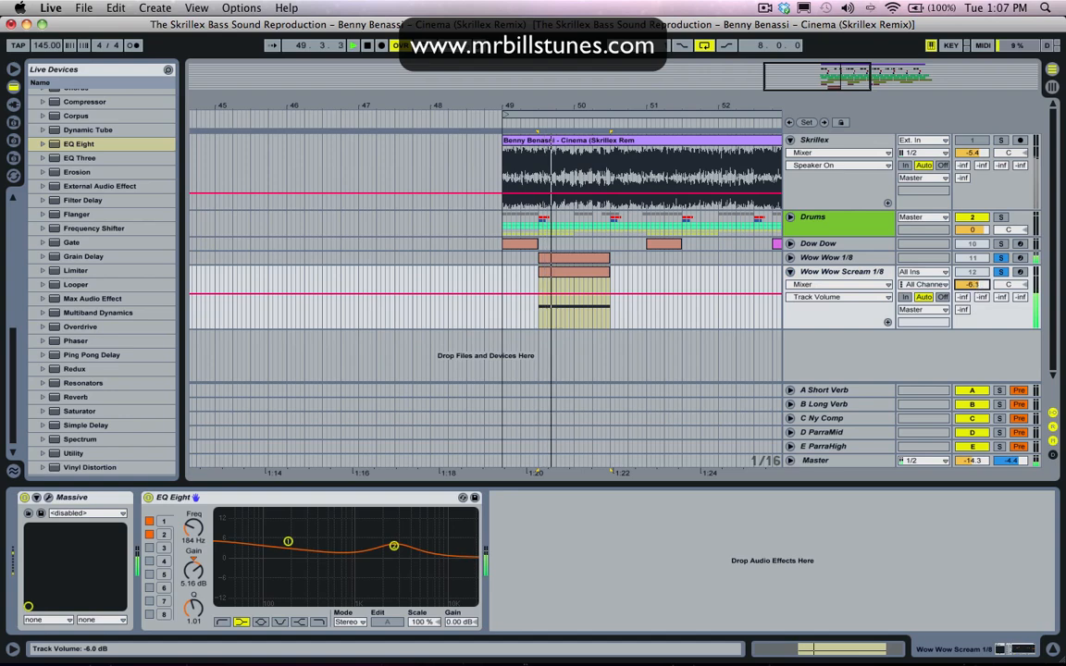
Compare the two layers with the soloed Skrillex reference track, unsolo it and collapse the Wow Wow Scream 1/8 track
click(1000, 140)
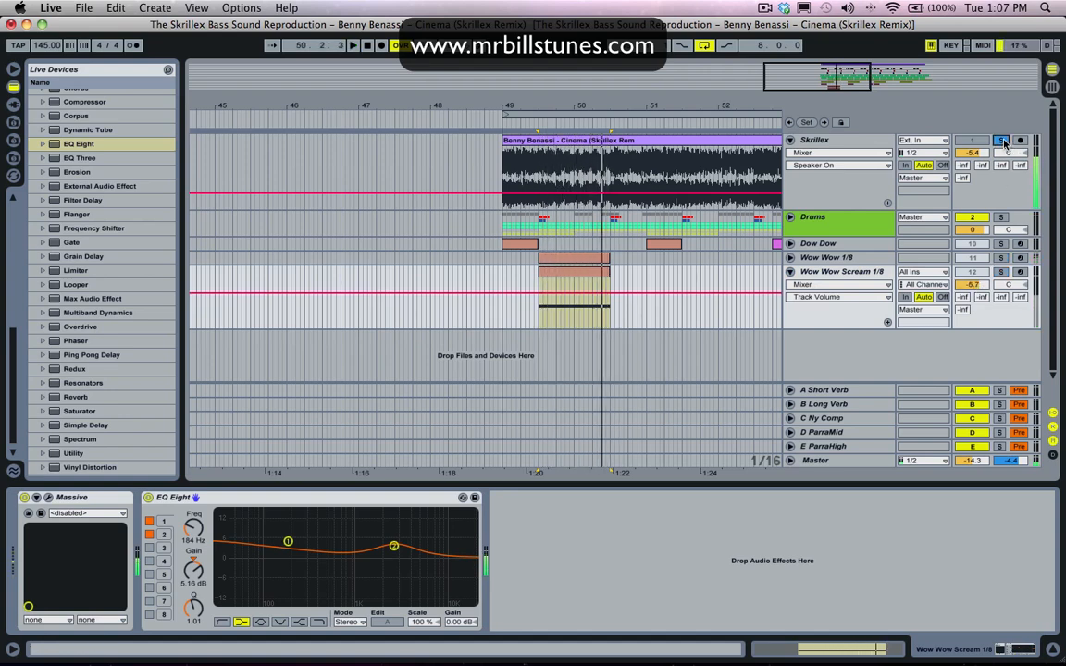
click(1001, 141)
drag(712, 111, 538, 108)
key(space)
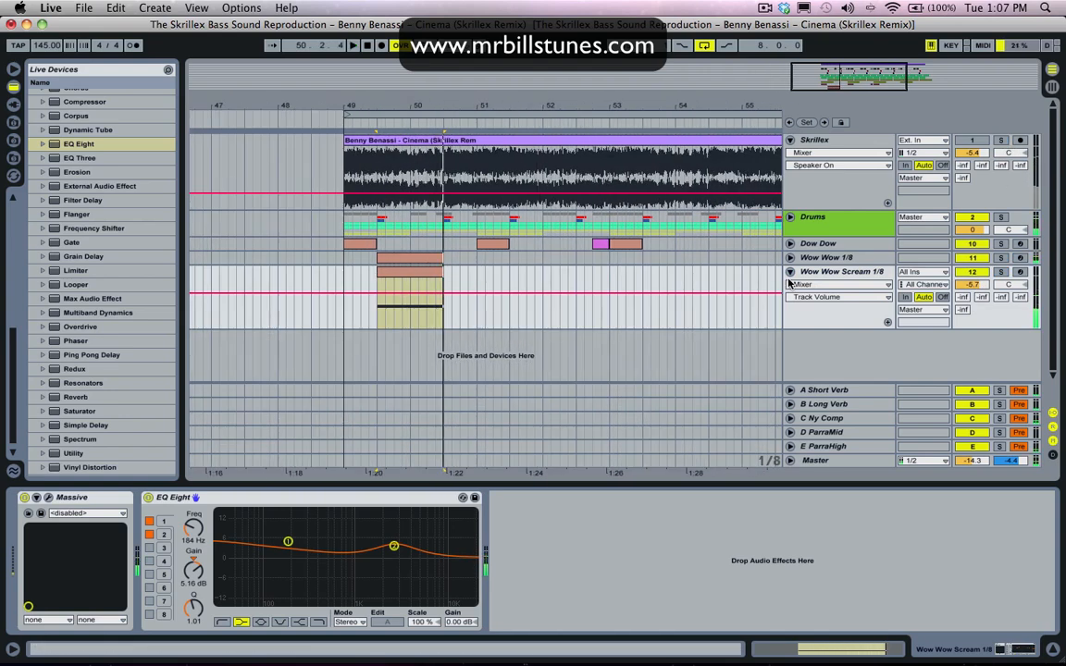
click(807, 274)
click(790, 272)
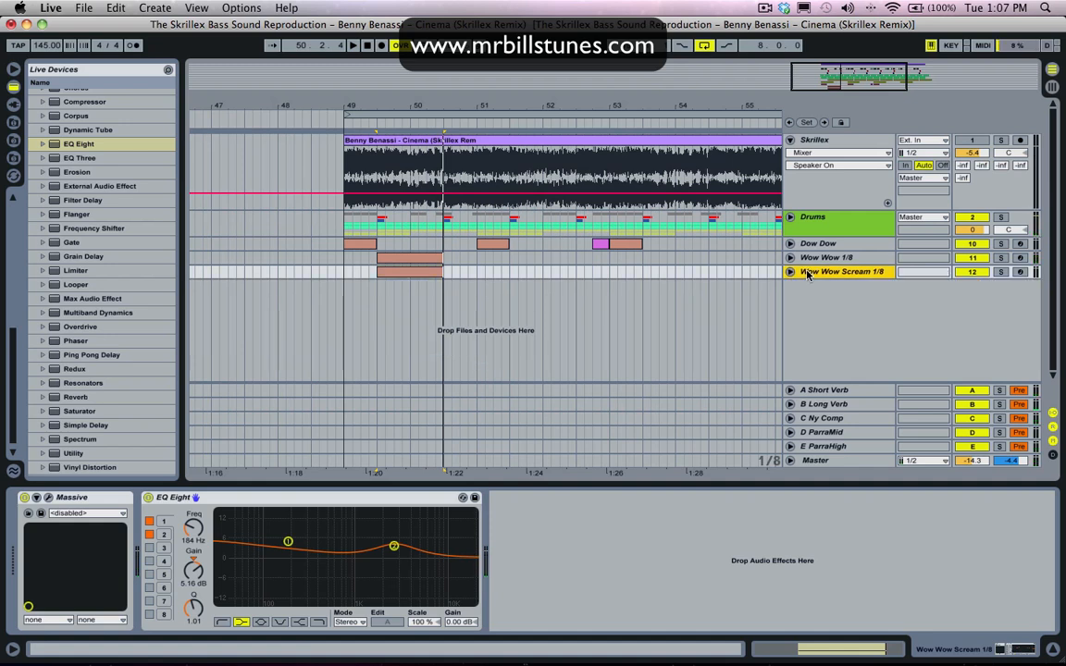
Set the arrangement grid to a fixed 2 bars and play the full mix from bar 49
click(341, 271)
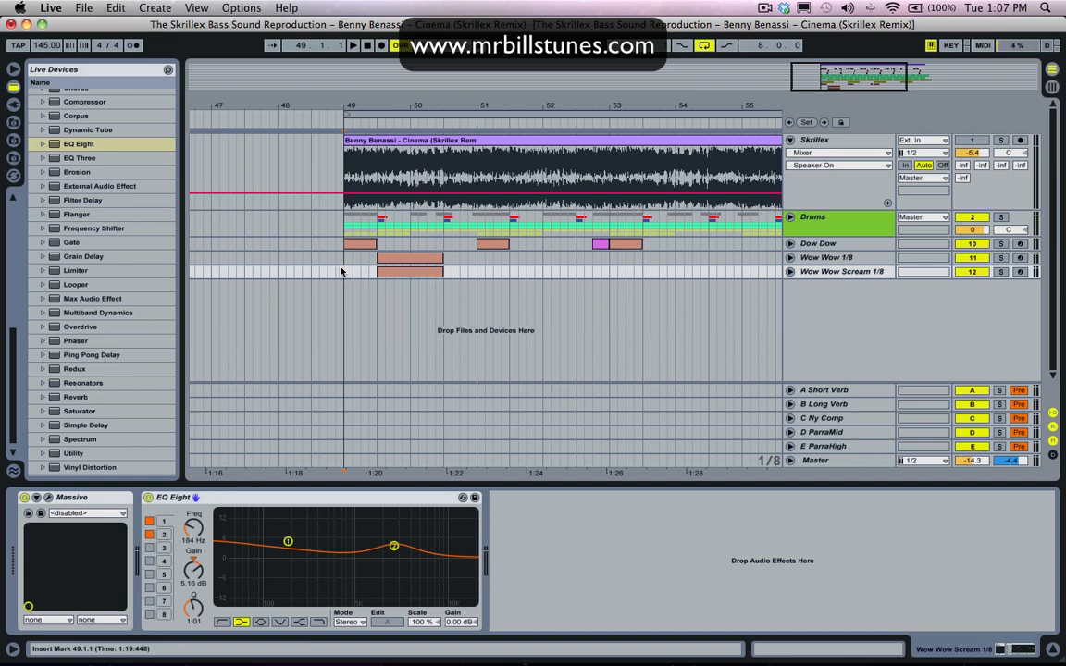
right_click(341, 271)
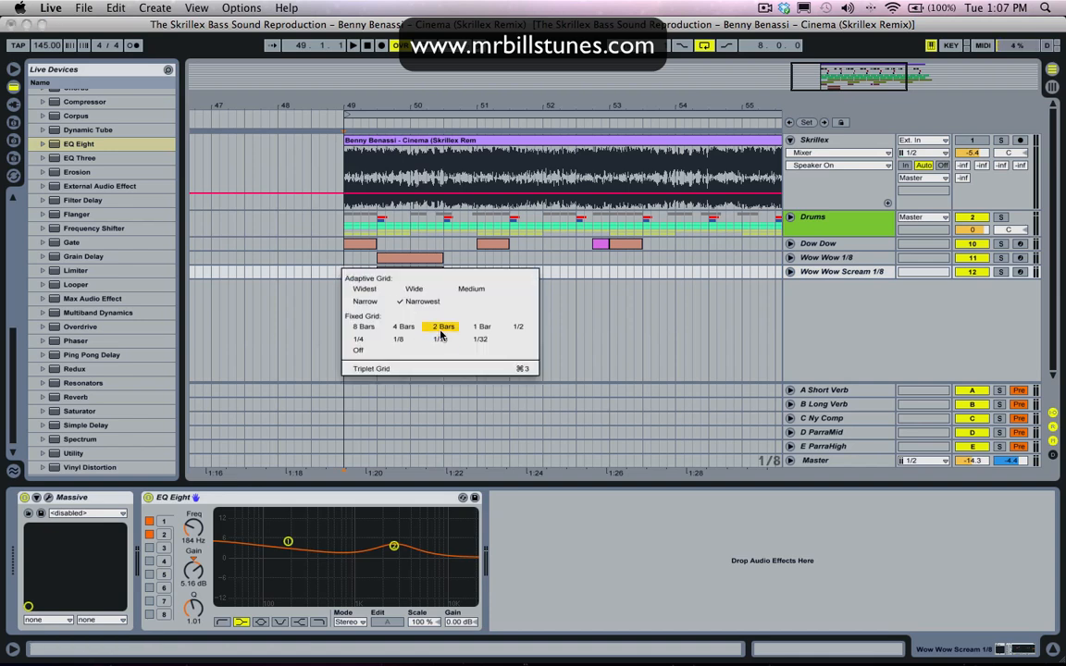
click(443, 395)
key(space)
drag(429, 105, 380, 156)
key(space)
Inspect the Wow Wow 1/8 and Wow Wow Scream 1/8 tracks with their device chains, and leave both tracks collapsed
click(803, 258)
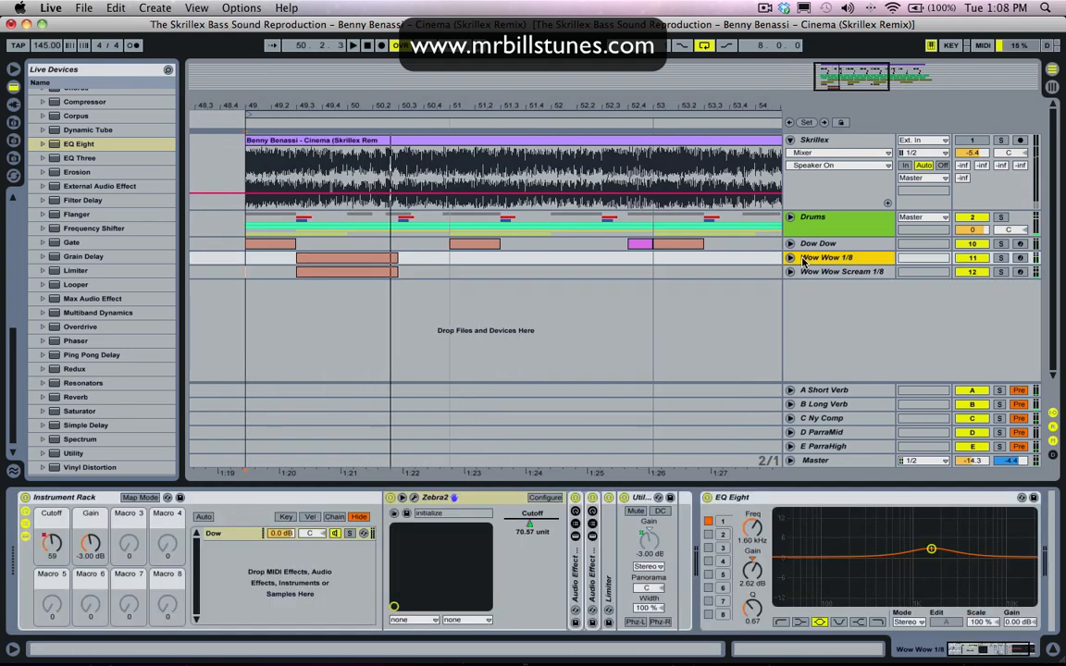
key(Right)
key(Left)
key(Down)
key(Right)
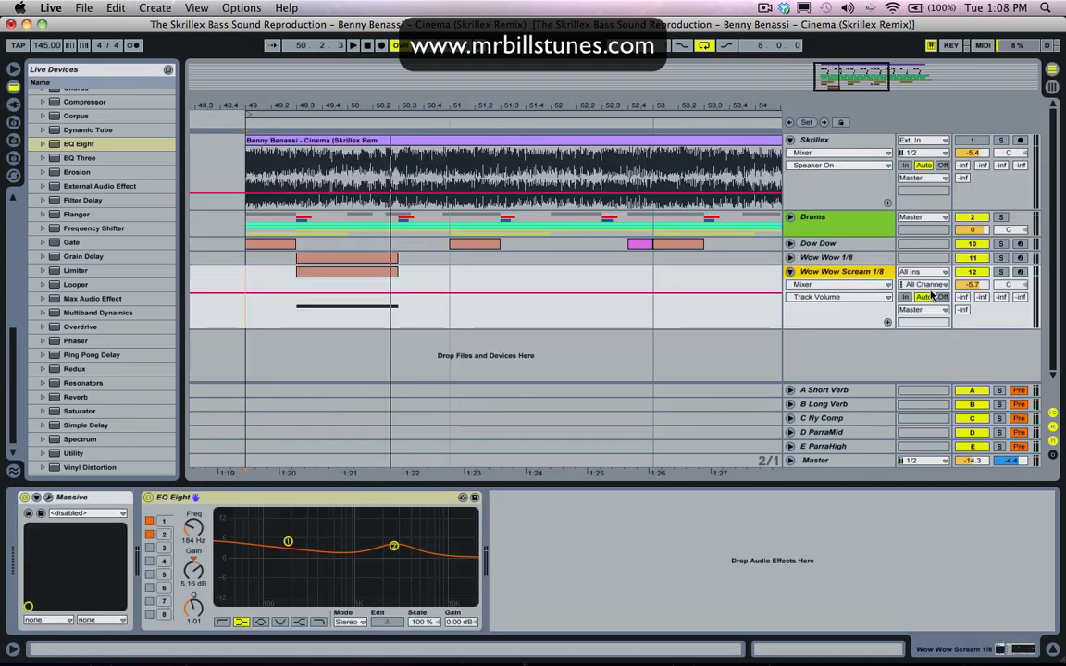
click(791, 274)
Play the full mix through the Wow Wow section and save the current set
key(space)
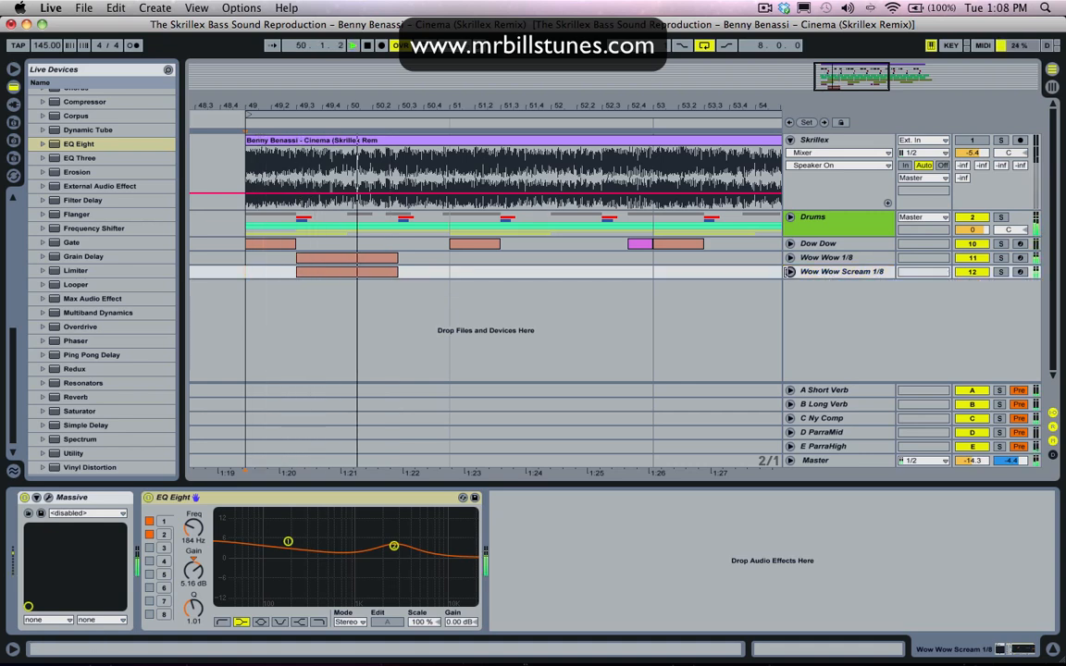
key(space)
drag(381, 102, 381, 93)
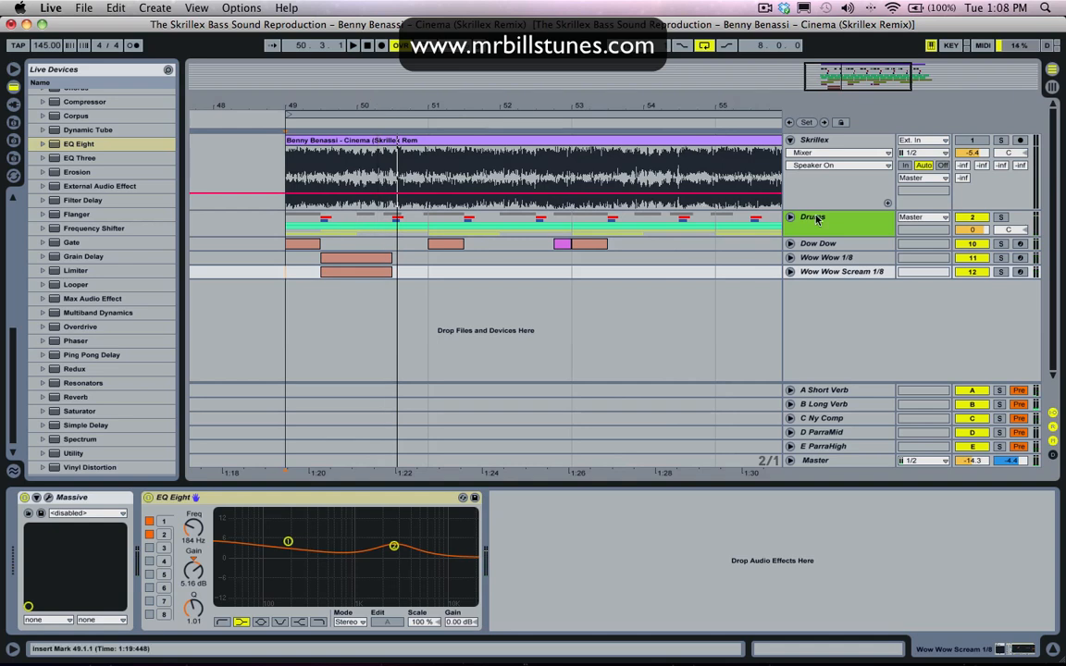
key(super+s)
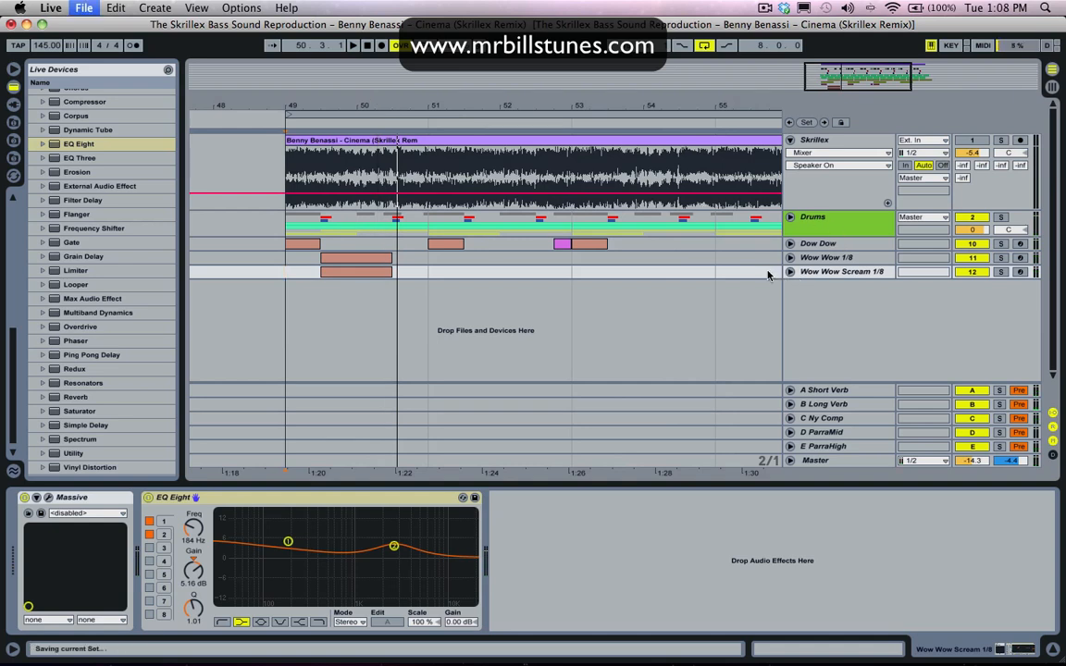
Set the arrangement grid to 1/8 and place the insert marker at 50.3 on the Skrillex track
drag(456, 108, 384, 91)
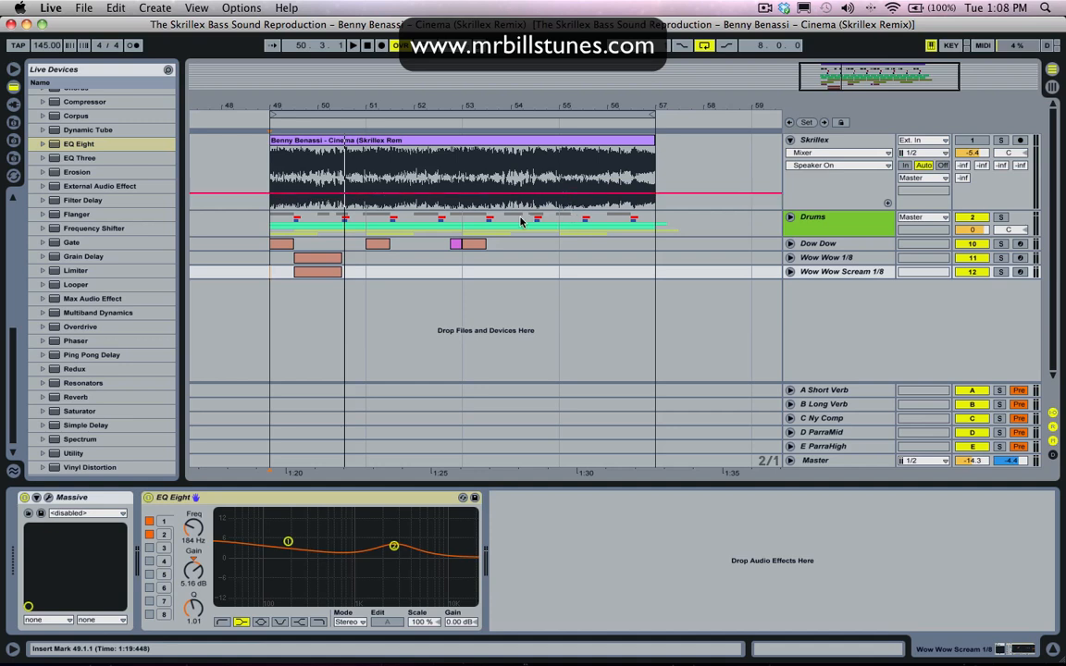
right_click(374, 188)
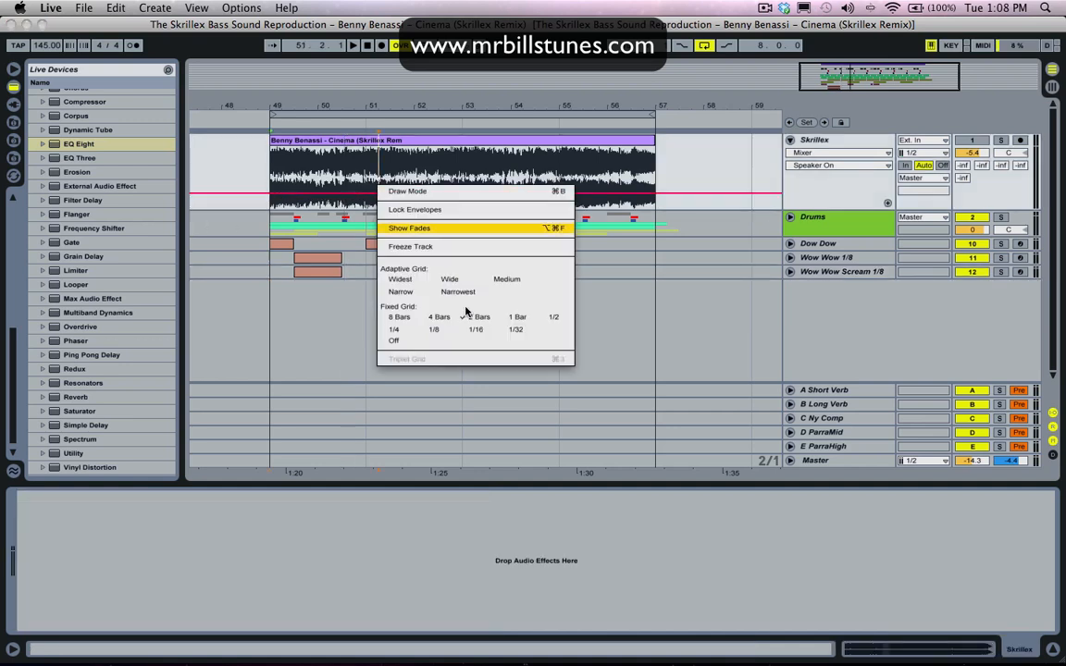
click(409, 247)
click(342, 185)
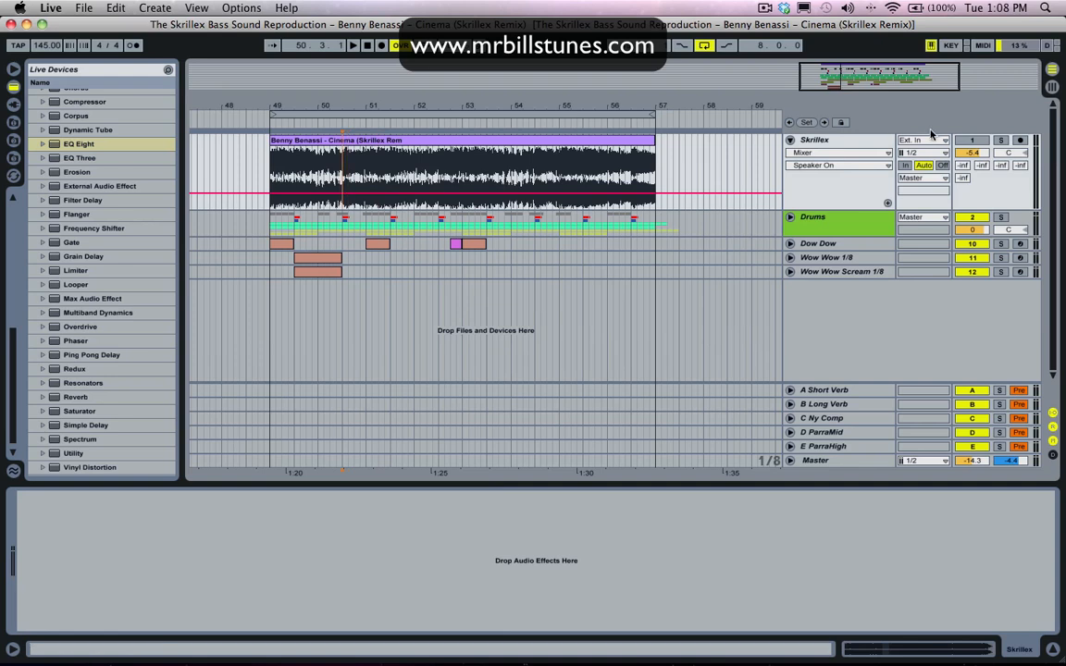
Solo the Skrillex reference track, listen to the section after 50.3 and unsolo it
click(1001, 141)
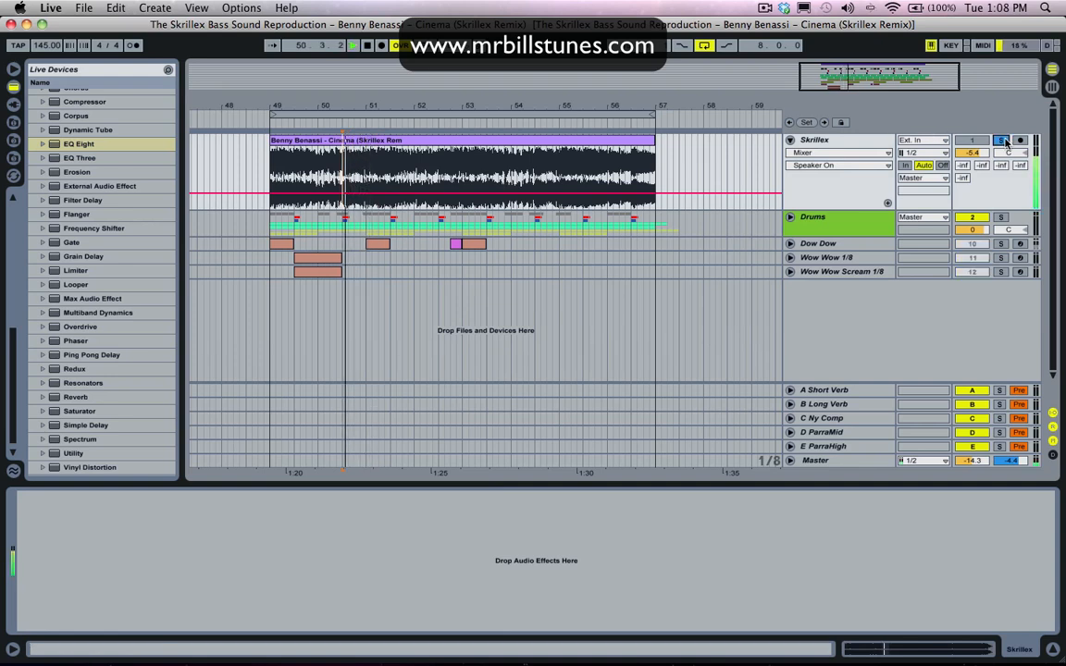
key(space)
click(1003, 141)
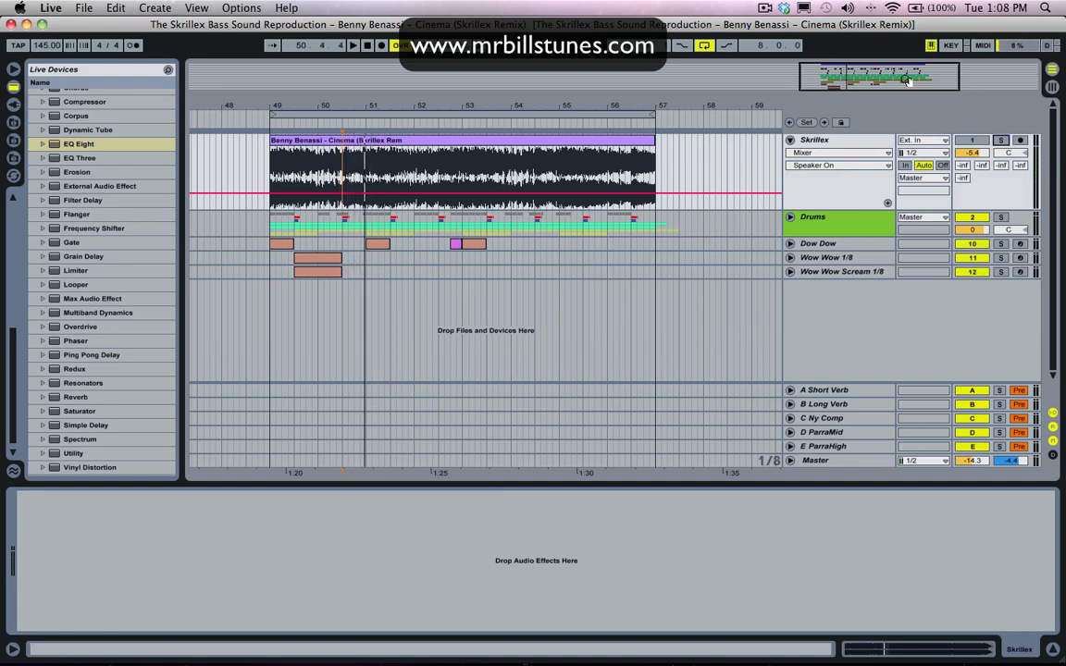